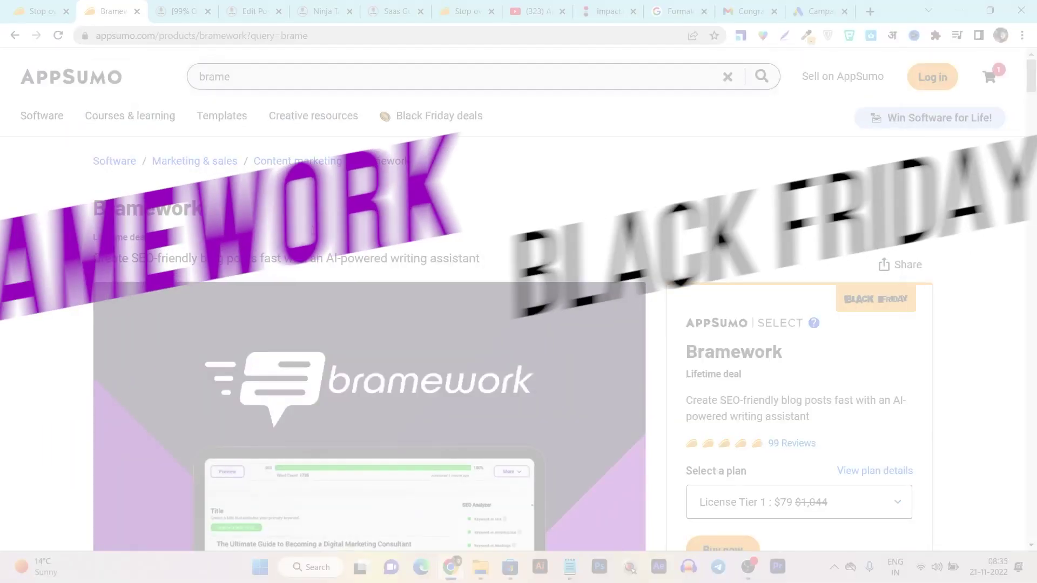
- Examine the Bramework lifetime deal page on AppSumo, including its tagline, summary, at-a-glance section and plan pricing
scroll(341, 224, down, 1)
scroll(397, 187, down, 1)
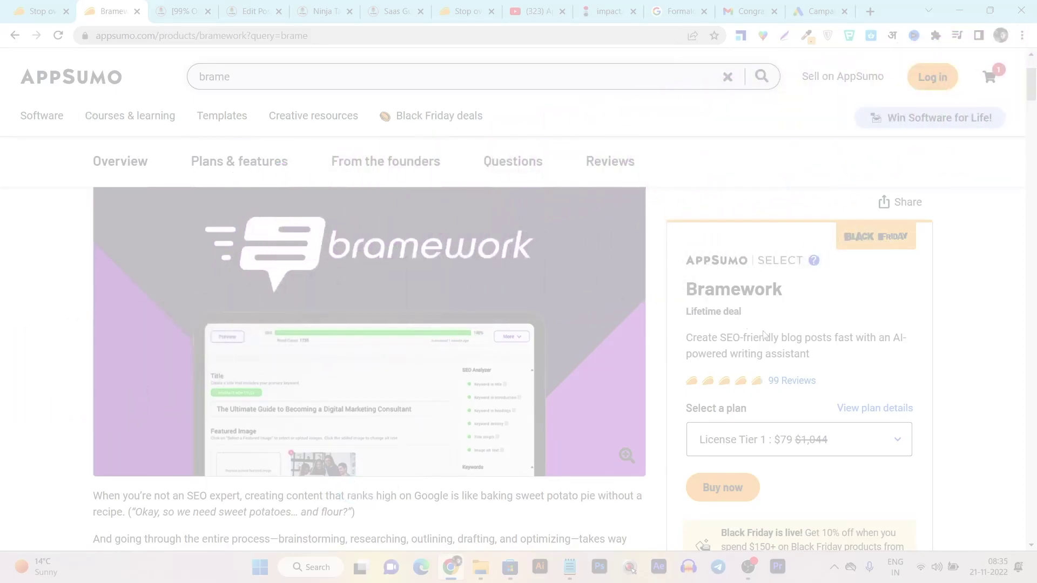
scroll(397, 186, down, 3)
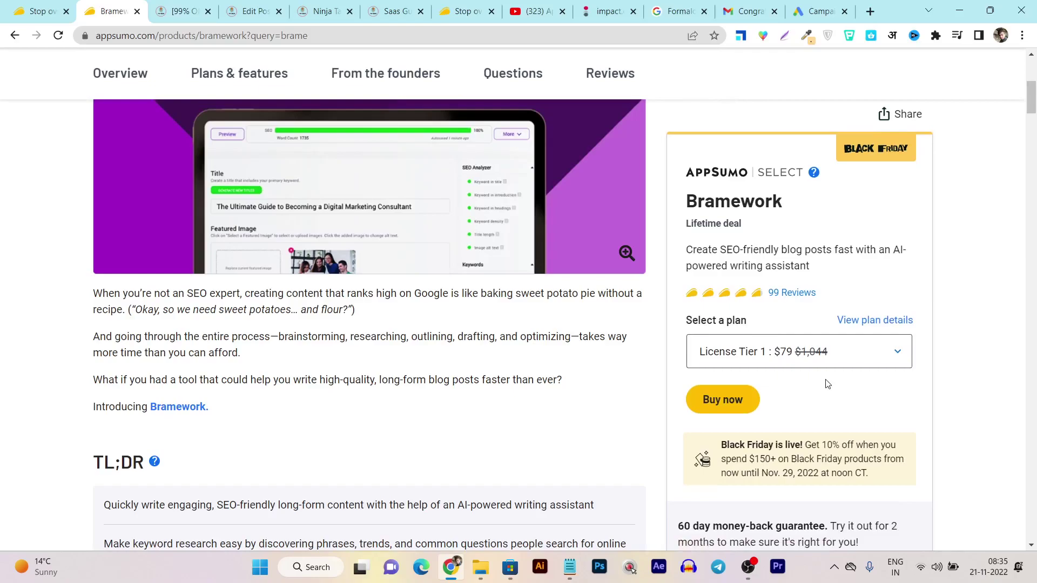
scroll(499, 363, up, 5)
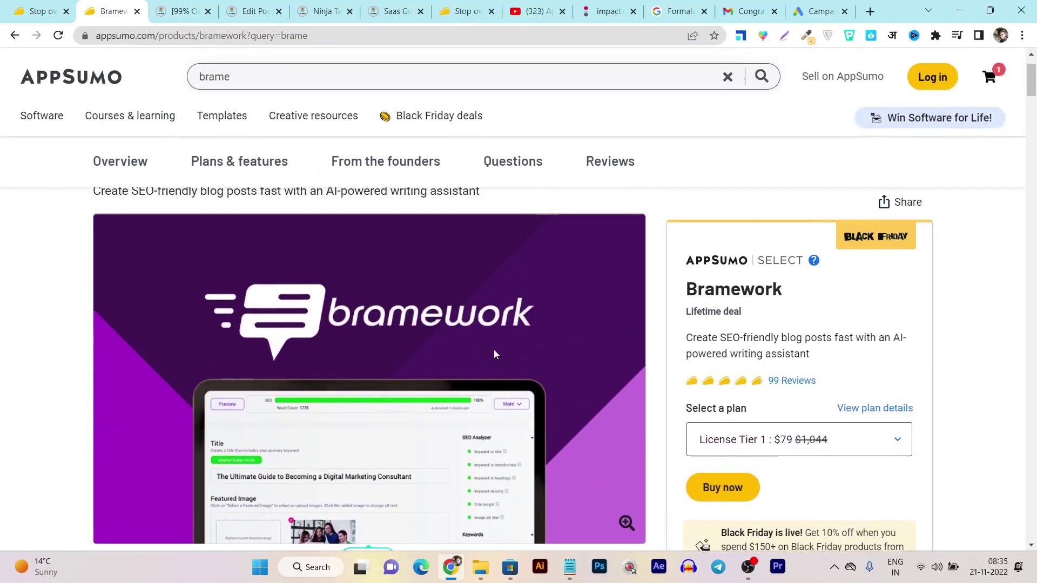
scroll(494, 349, up, 1)
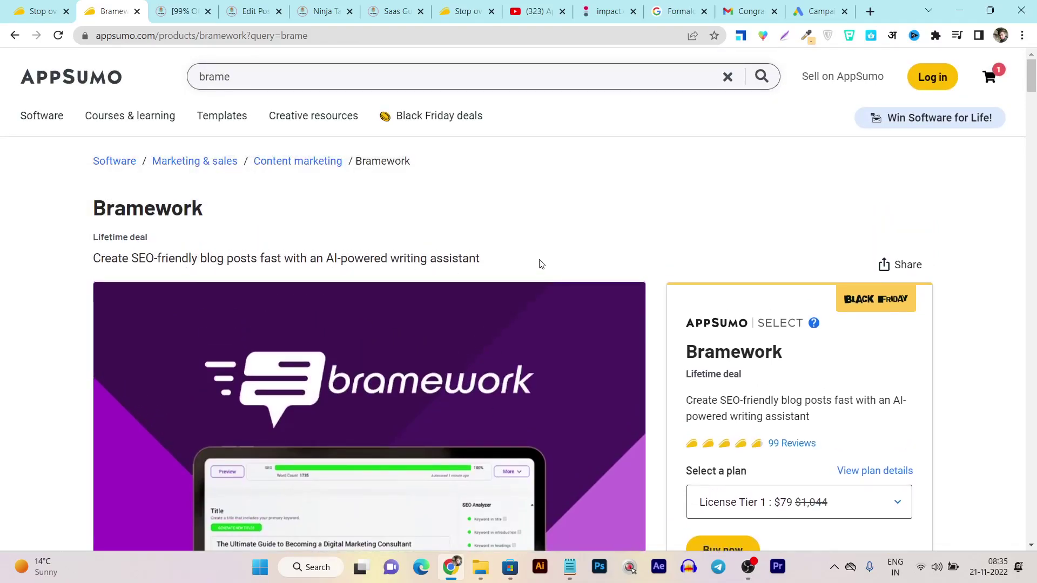
drag(506, 260, 316, 258)
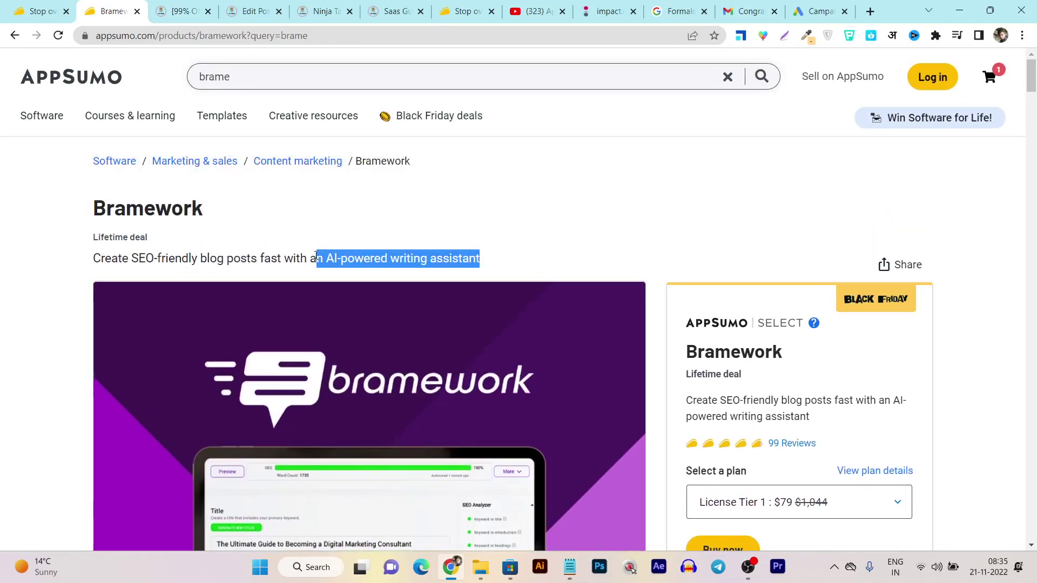
click(346, 257)
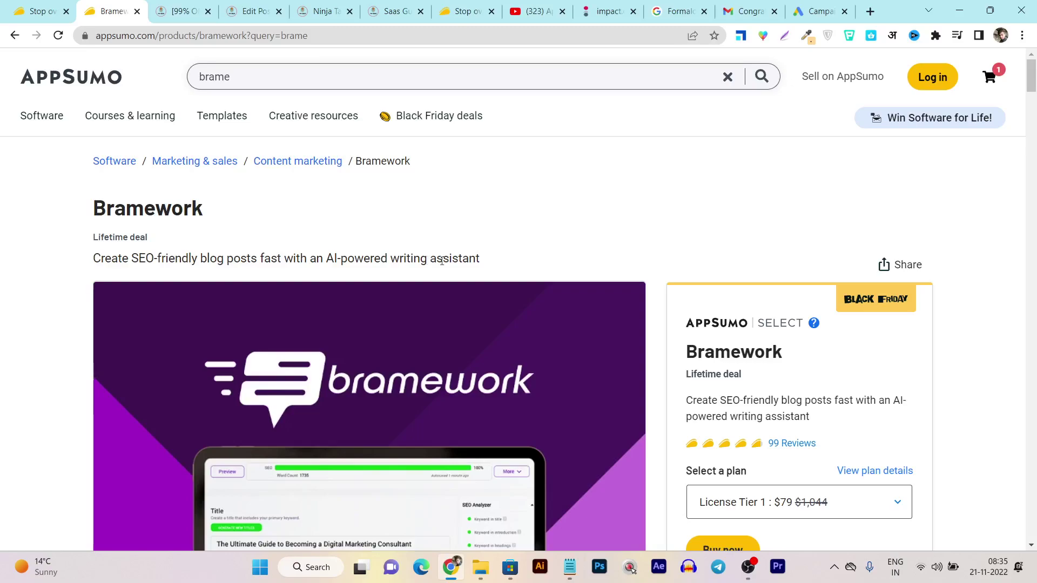
scroll(631, 261, down, 10)
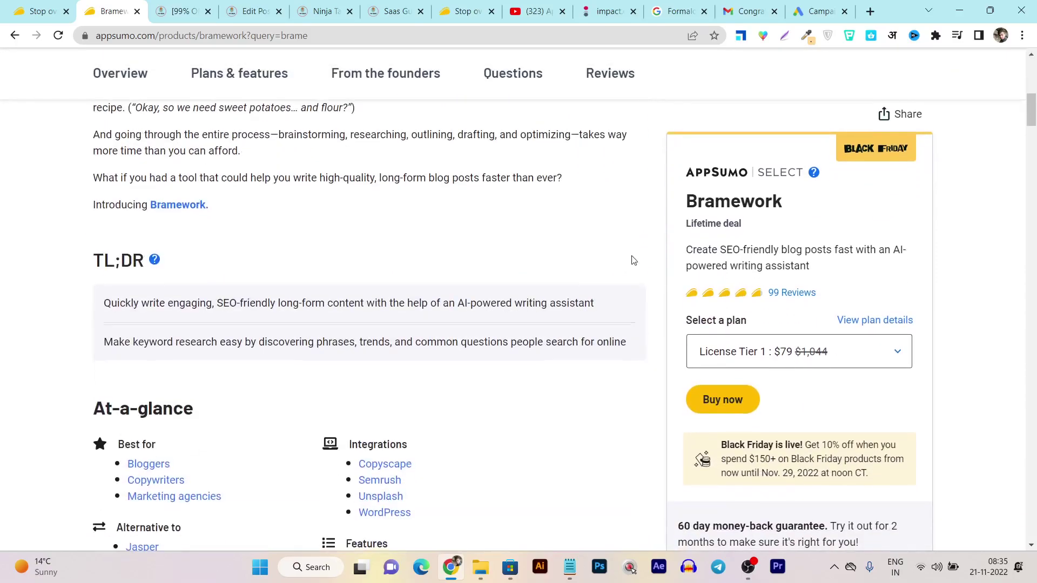
scroll(632, 259, down, 4)
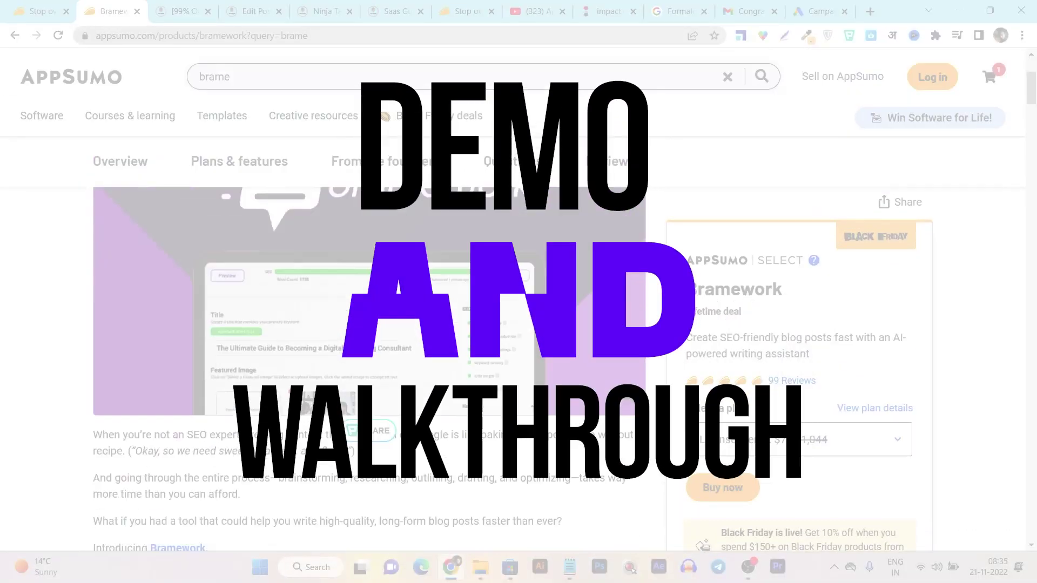
scroll(378, 324, up, 3)
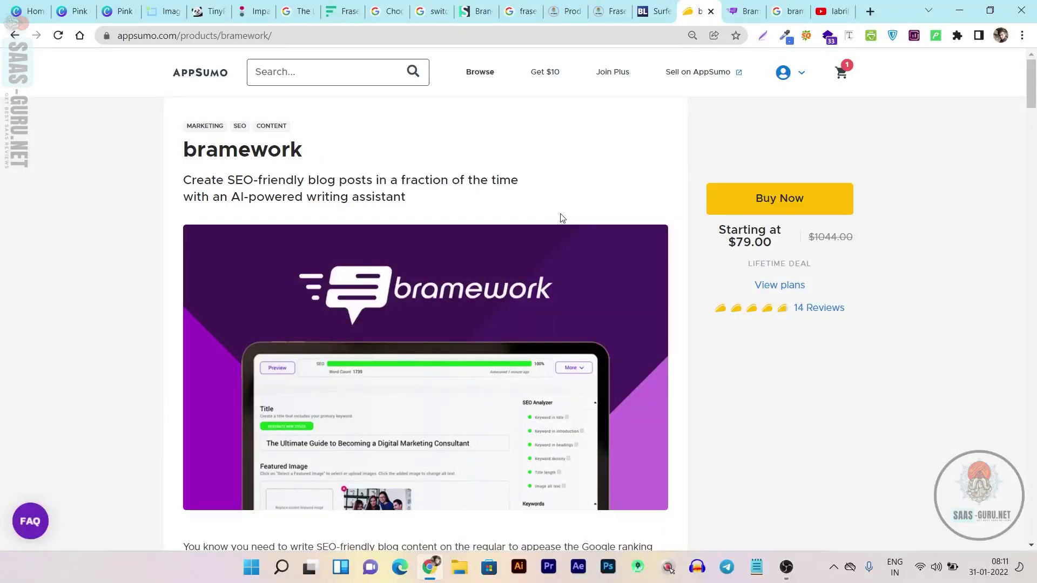
- Switch to the Bramework web app and start a new AI Writing Assistant post from the dashboard
click(746, 5)
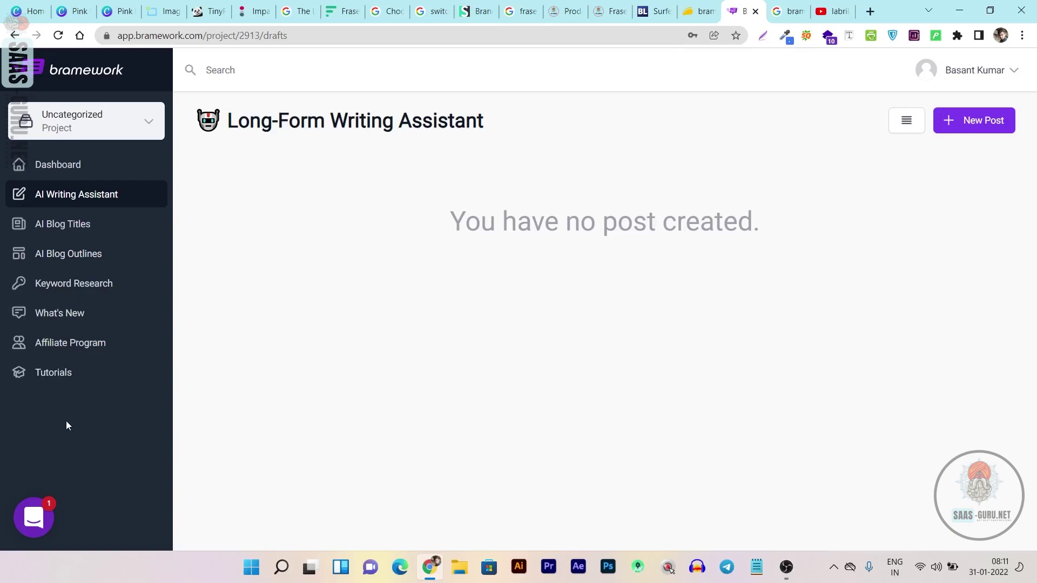
click(95, 163)
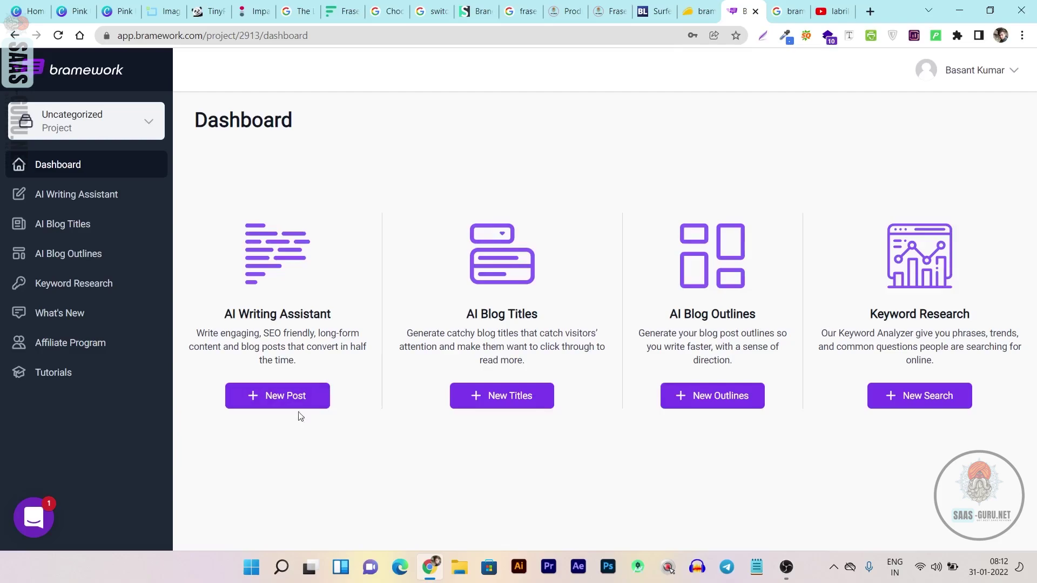
click(274, 397)
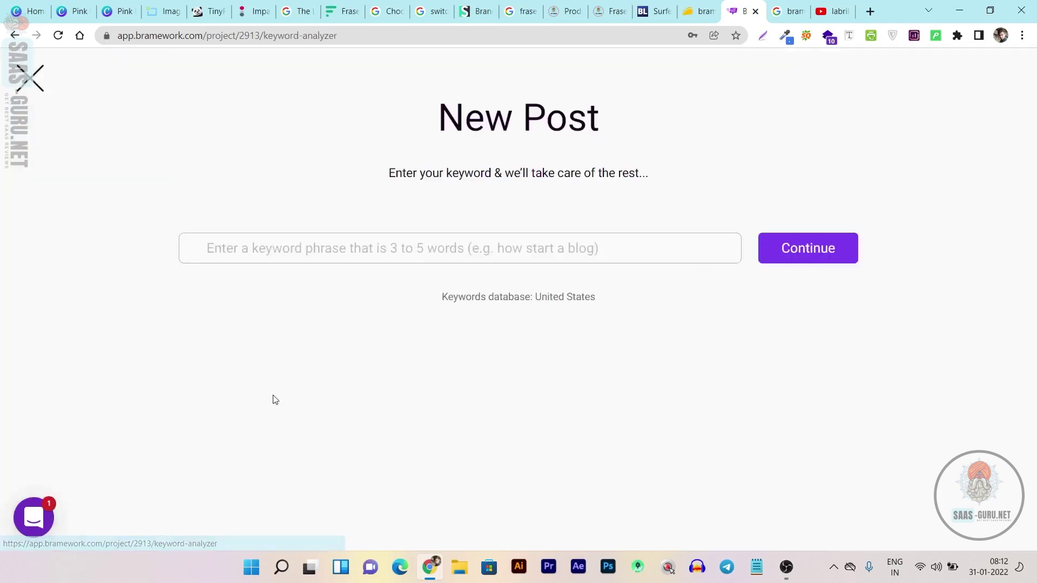
- Enter "how to start a blog in 2022" as the new post's keyword phrase and continue to the keyword selection
click(282, 254)
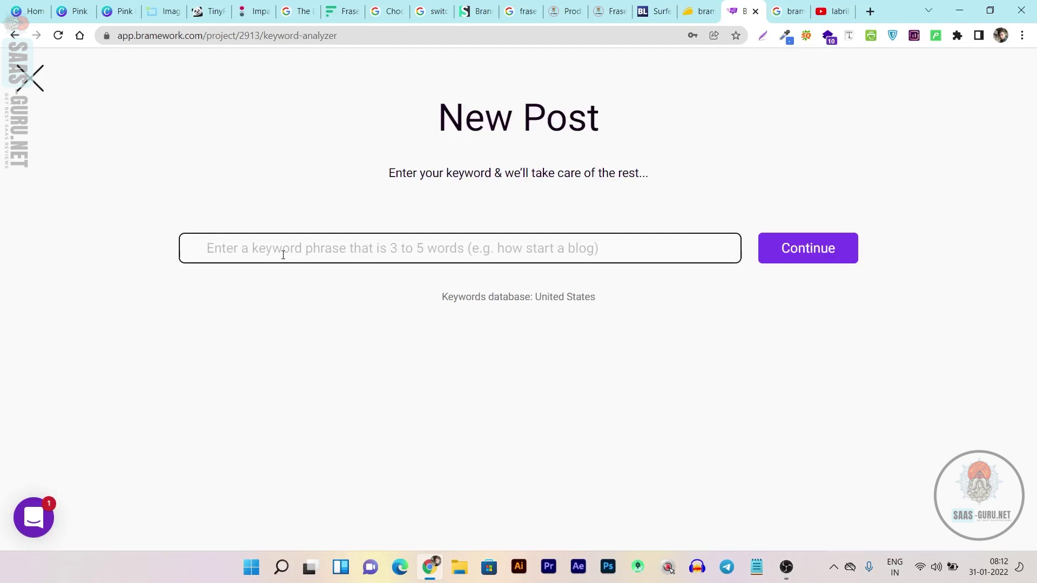
text(h)
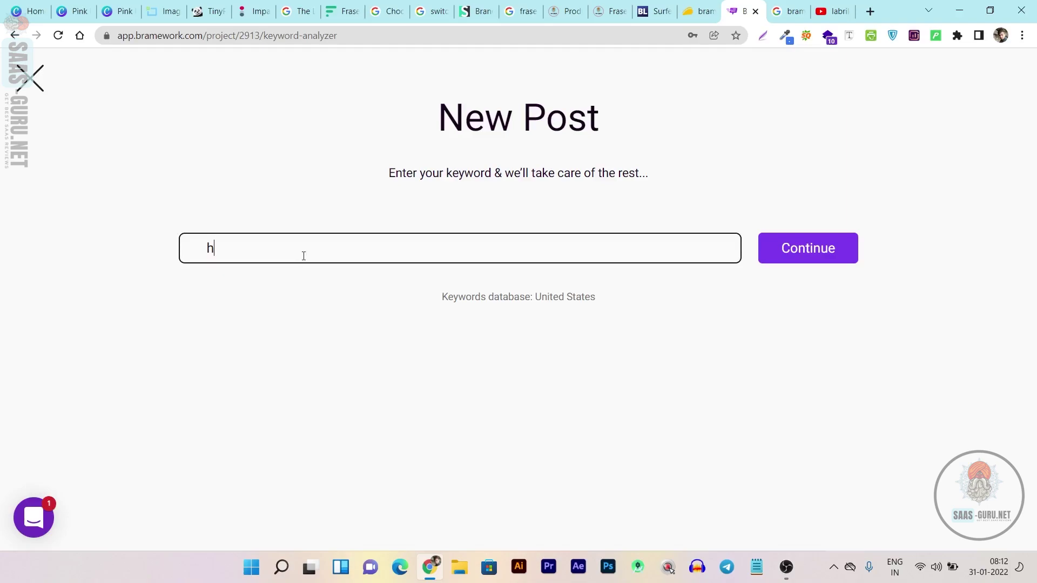
text(ai)
key(BackSpace)
key(BackSpace)
text(a)
key(BackSpace)
text(ow to start a blog in )
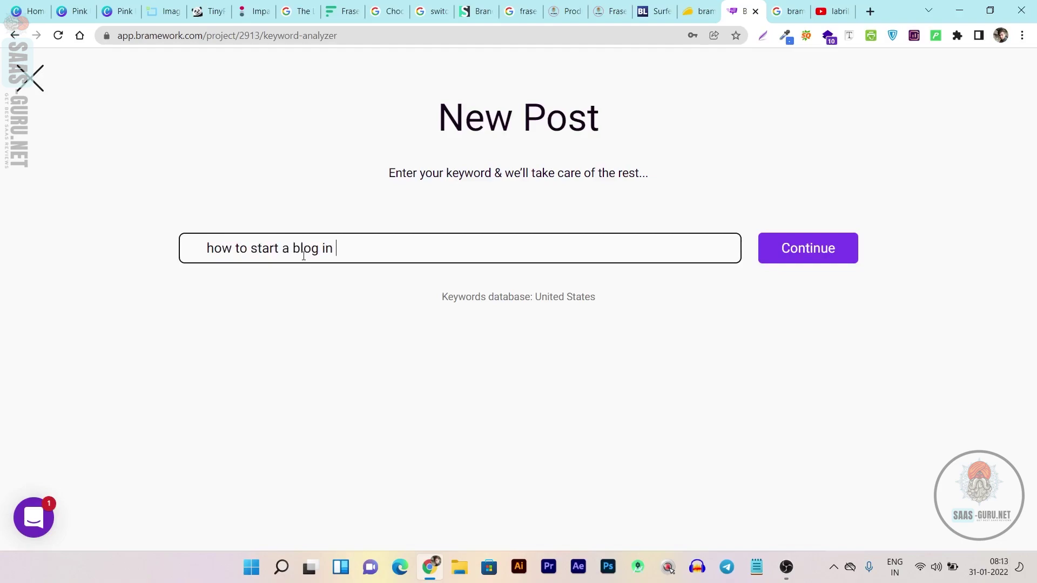
text(2022)
click(817, 254)
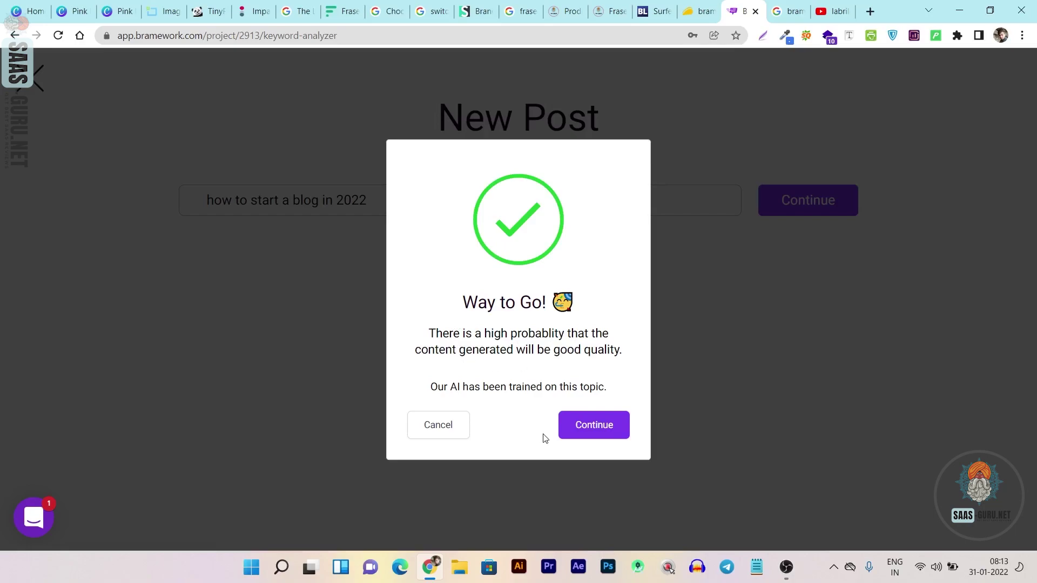
click(590, 426)
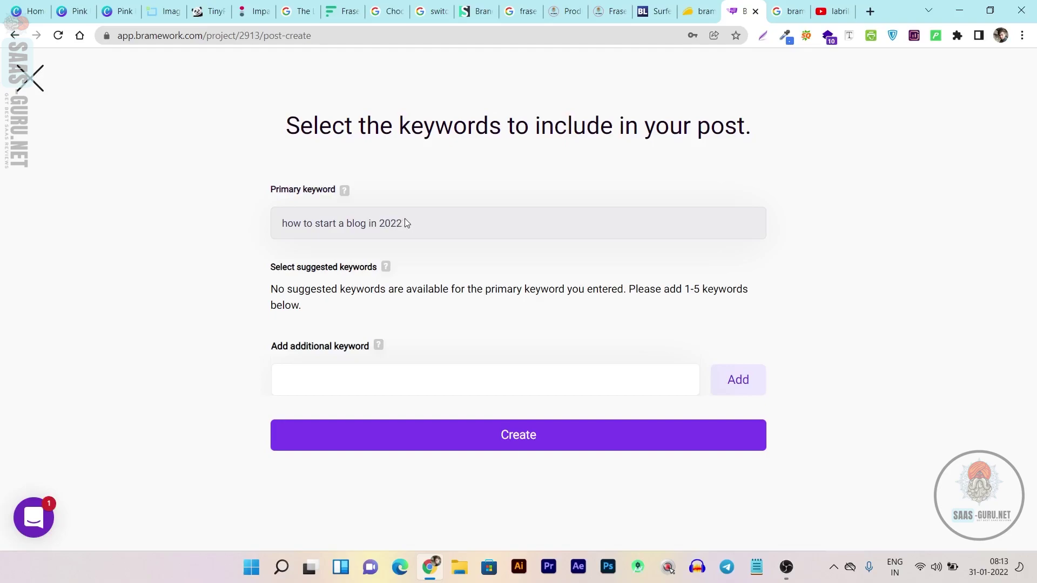
- Add the keywords "start a blog", "free blogging planforms", "best hosting for blogging" and "step by step blog start process", and create the post
click(364, 369)
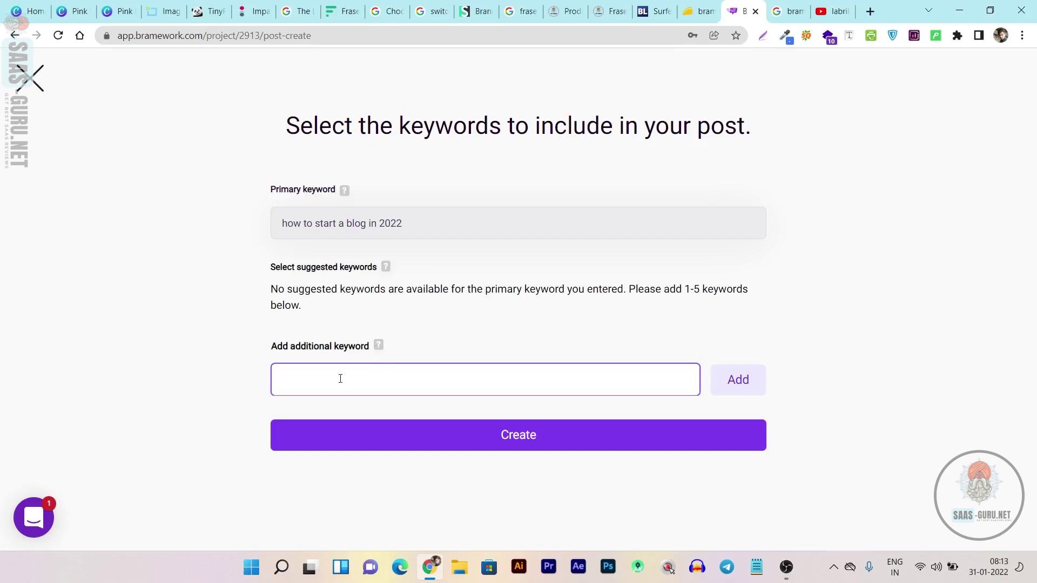
text(start a blog)
click(722, 378)
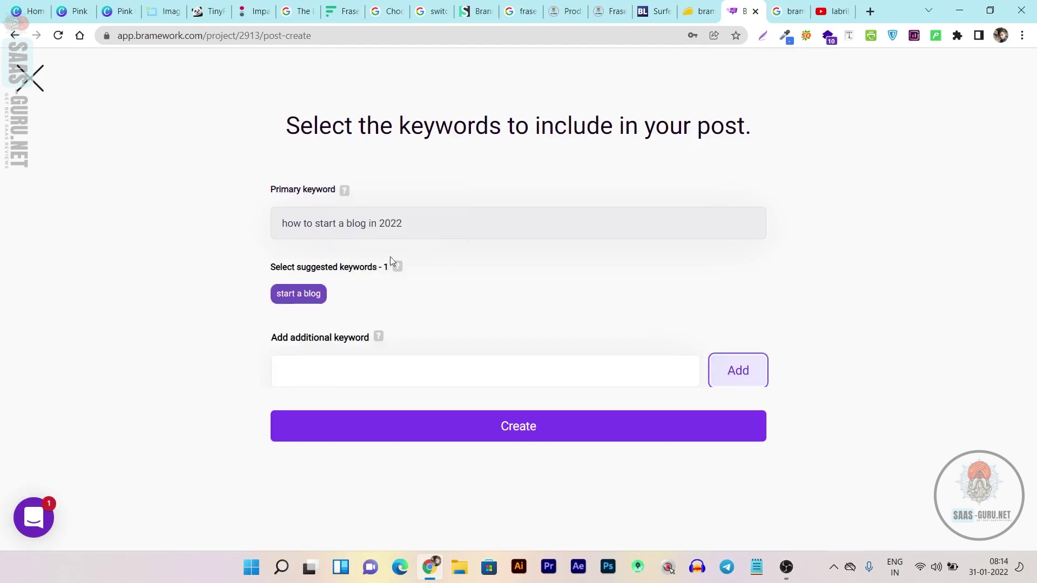
mouse_move(397, 272)
click(359, 371)
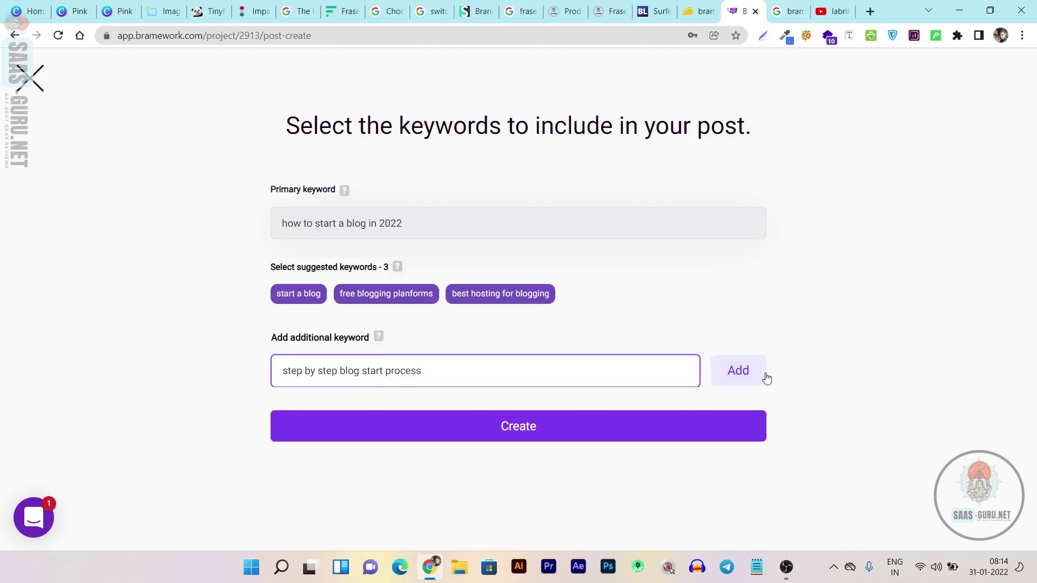
click(724, 379)
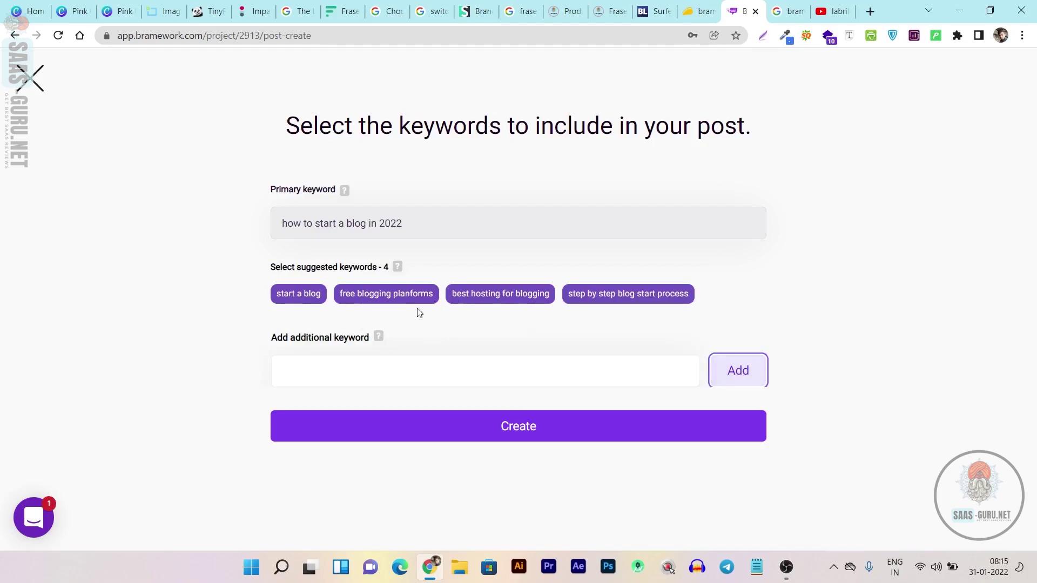
click(383, 301)
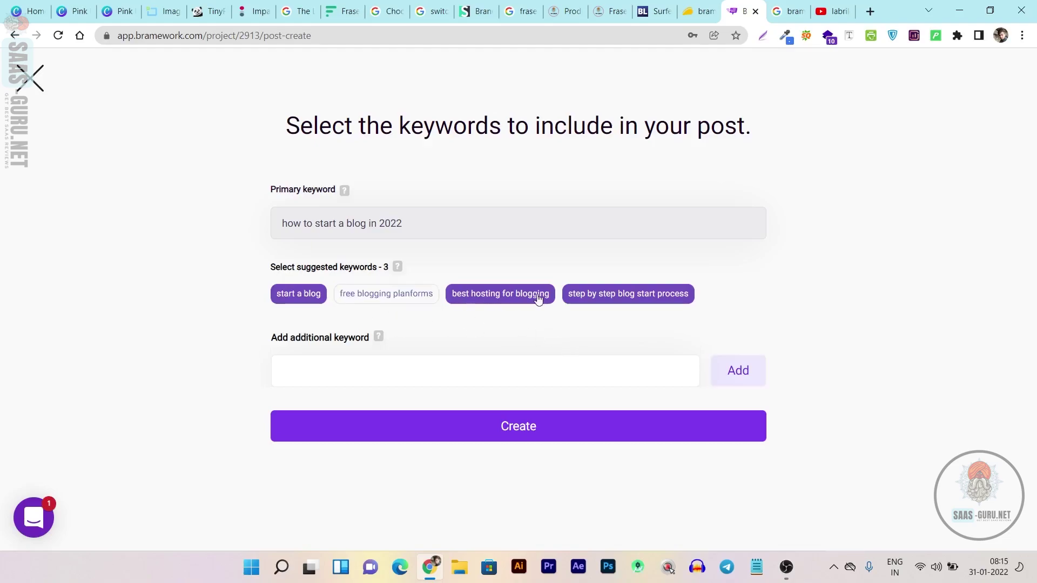
click(377, 300)
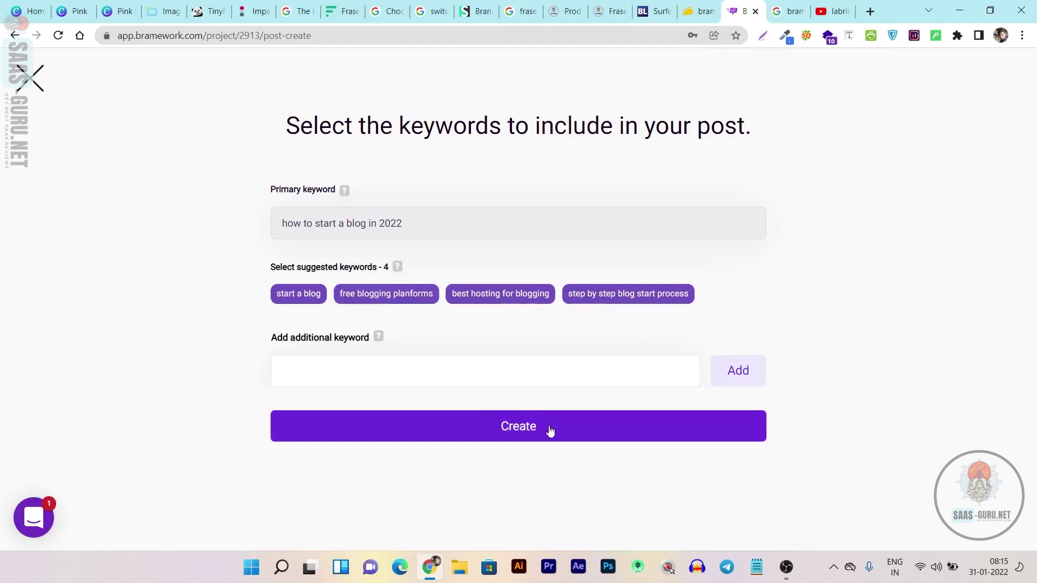
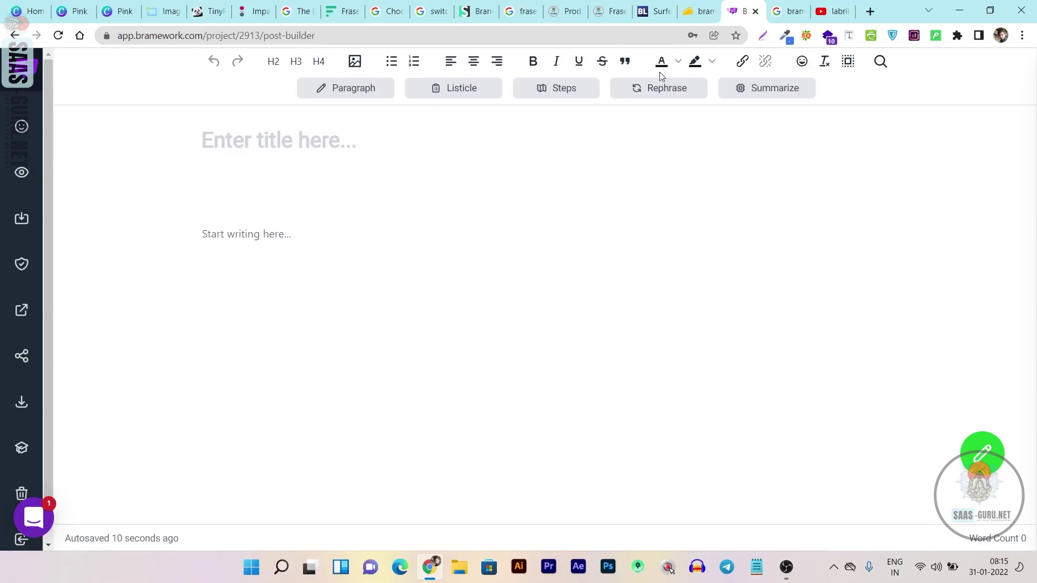
- Look at the highlight colour palette and the emoticon picker of the post editor, and close both without choosing anything
click(713, 62)
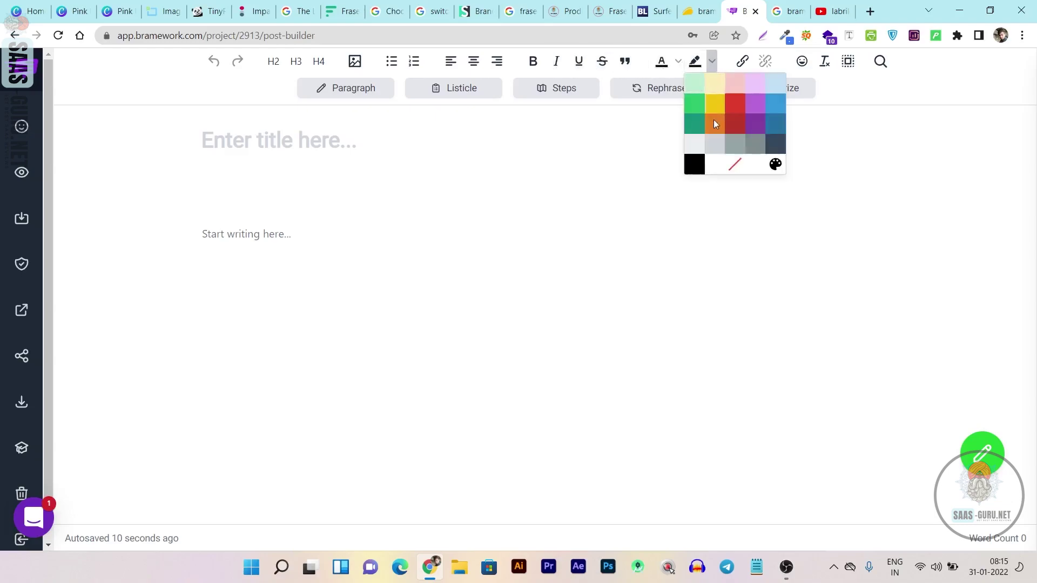
click(596, 138)
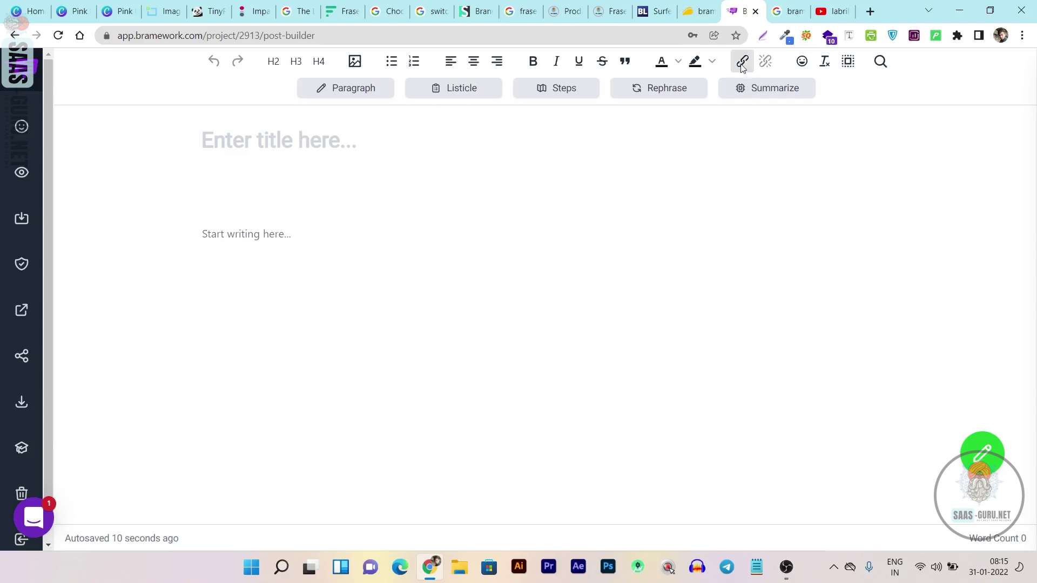
click(803, 63)
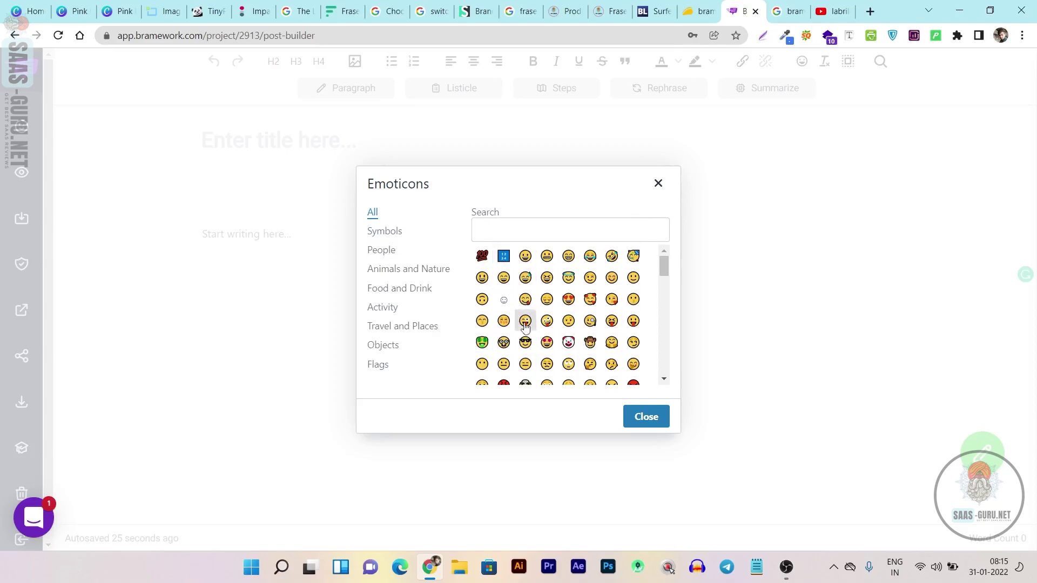
click(657, 184)
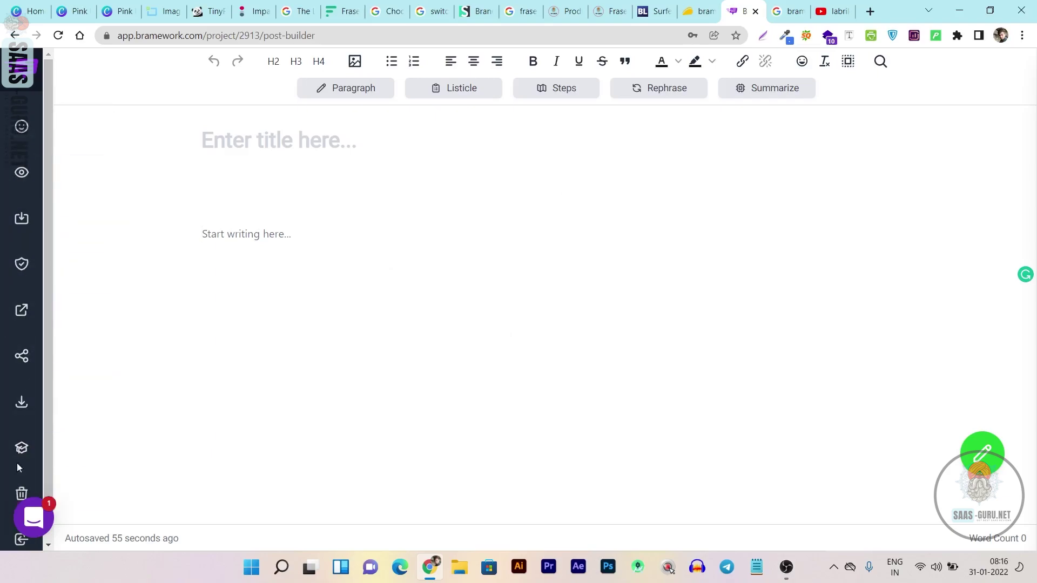
- Open the post editor's Assistant with its titles, outlines, SEO and keywords sections
click(28, 132)
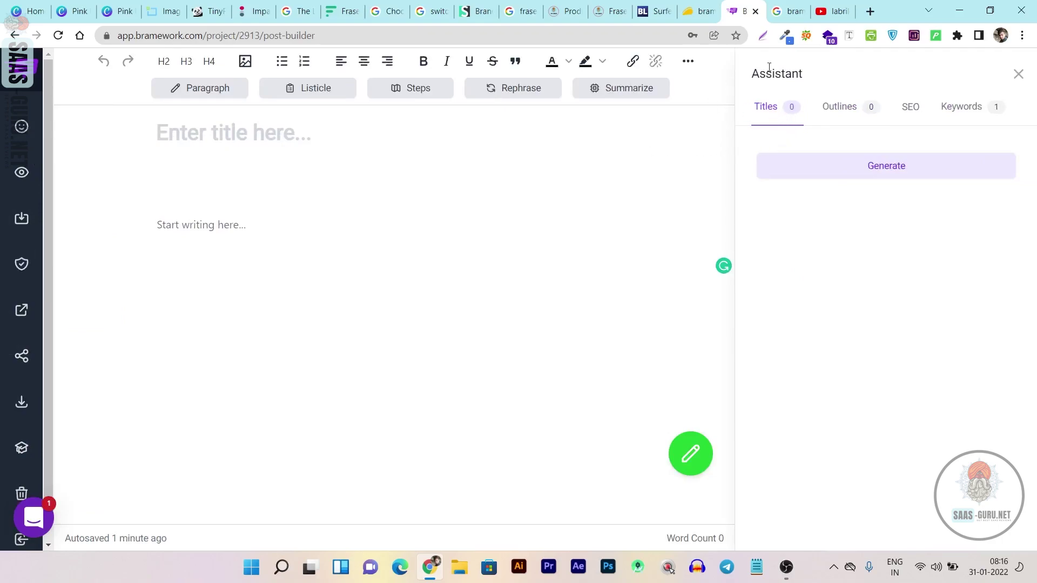
click(27, 137)
click(27, 137)
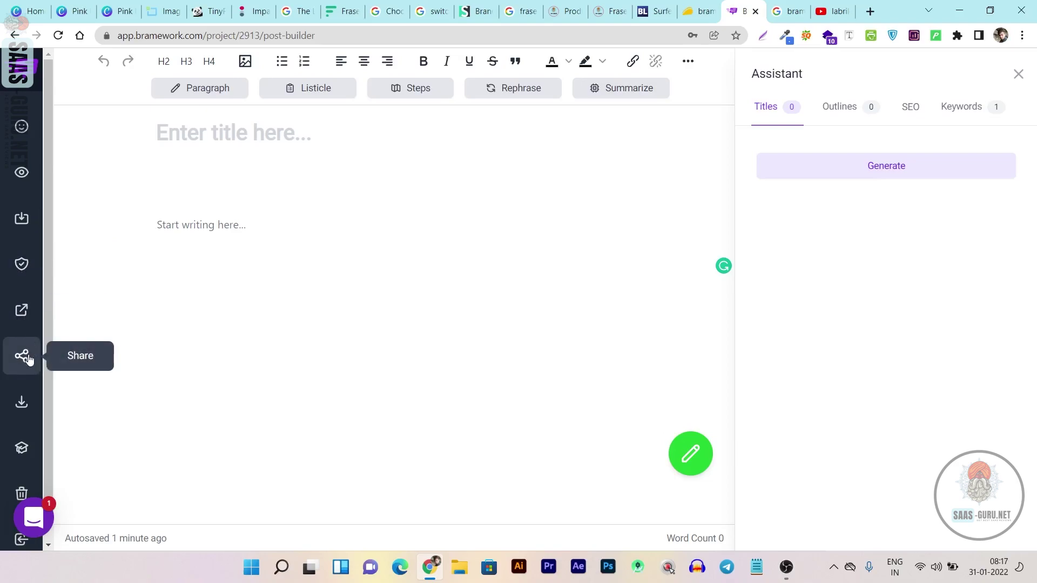
- Open Bramework's Tutorials page, look through its video guides, and return to the post editor
click(22, 449)
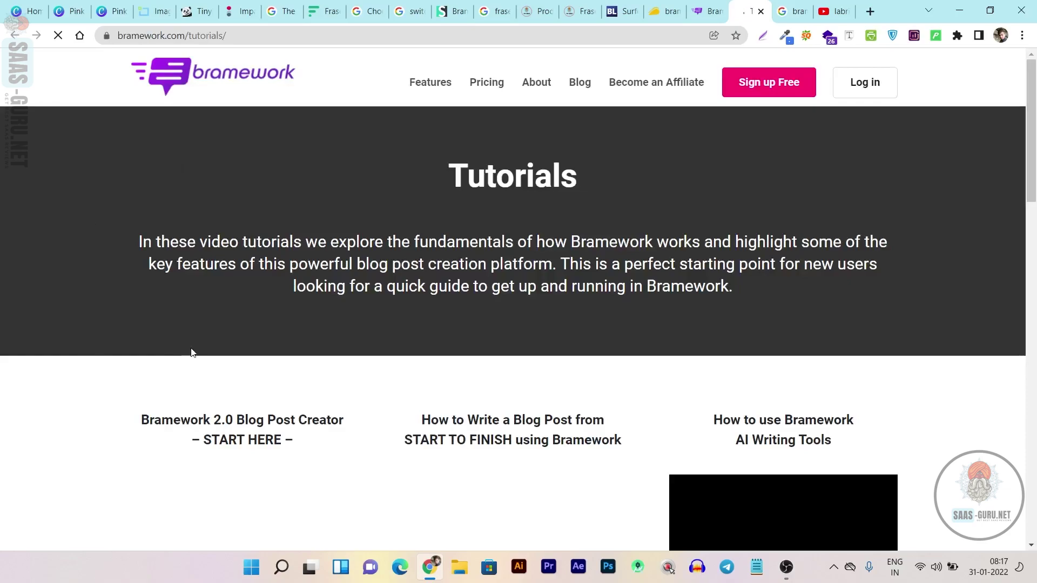
scroll(188, 351, down, 2)
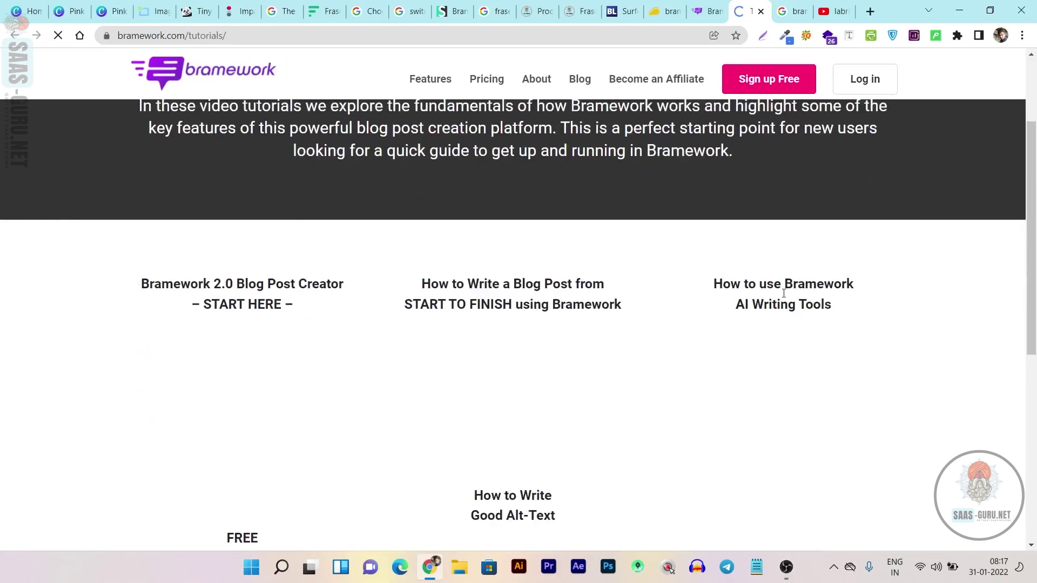
scroll(309, 406, down, 5)
scroll(248, 364, up, 8)
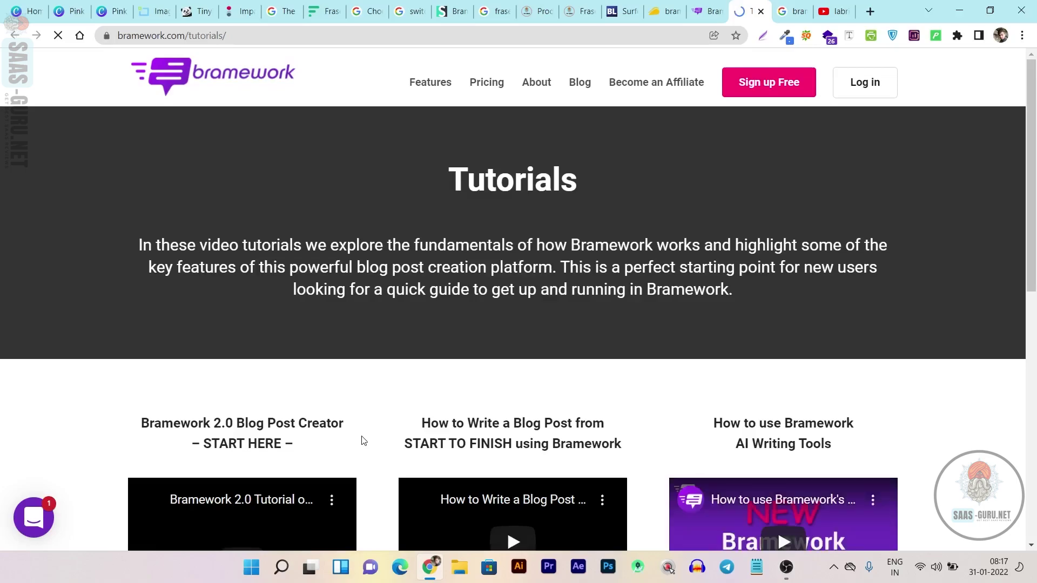
scroll(621, 414, down, 6)
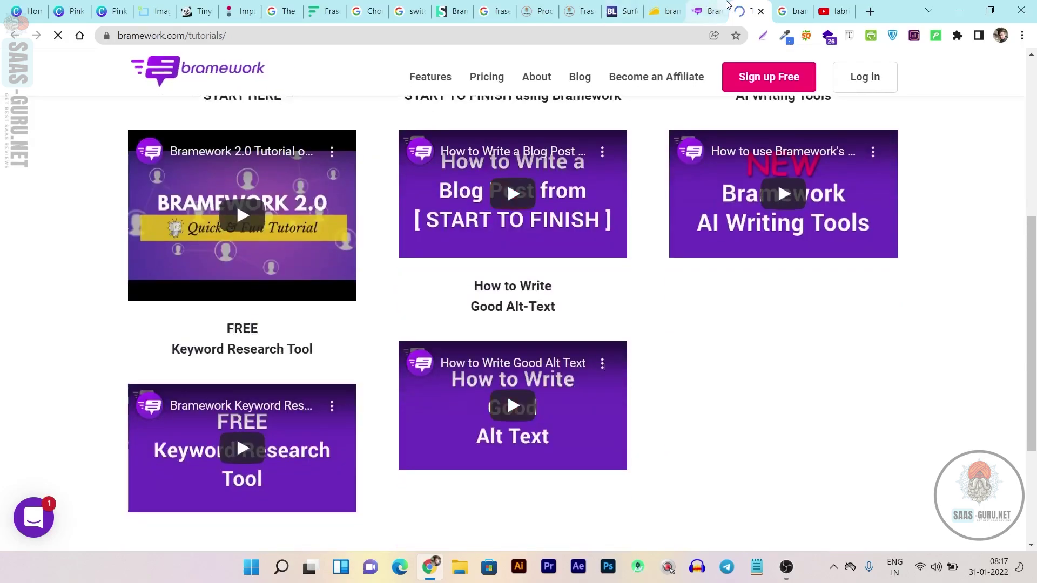
click(705, 11)
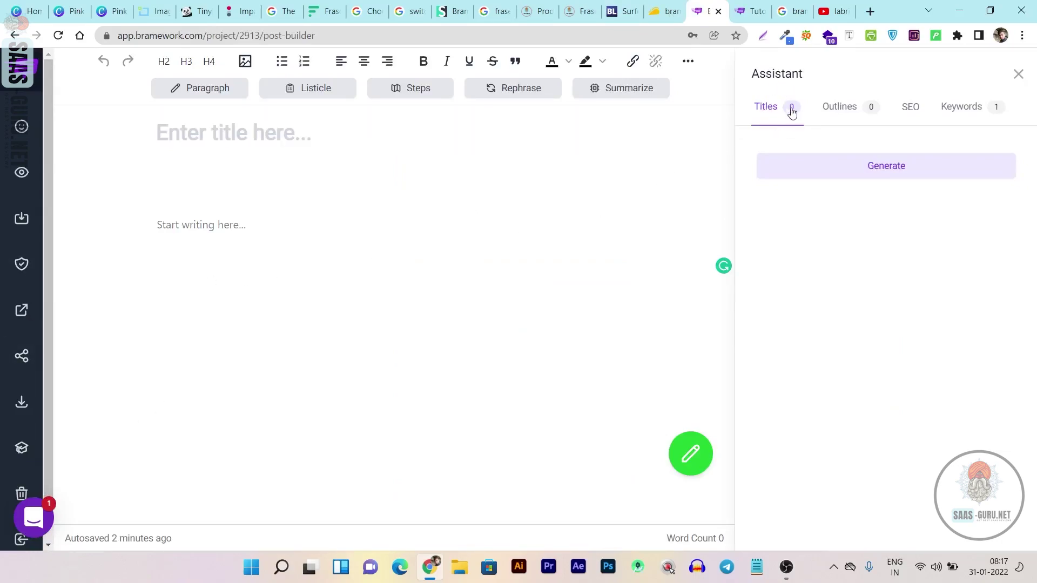
- Examine the Assistant's SEO score and SEO Analyzer criteria, from keyword in title down to image alt text and featured image
click(907, 108)
scroll(875, 314, down, 2)
scroll(864, 270, down, 6)
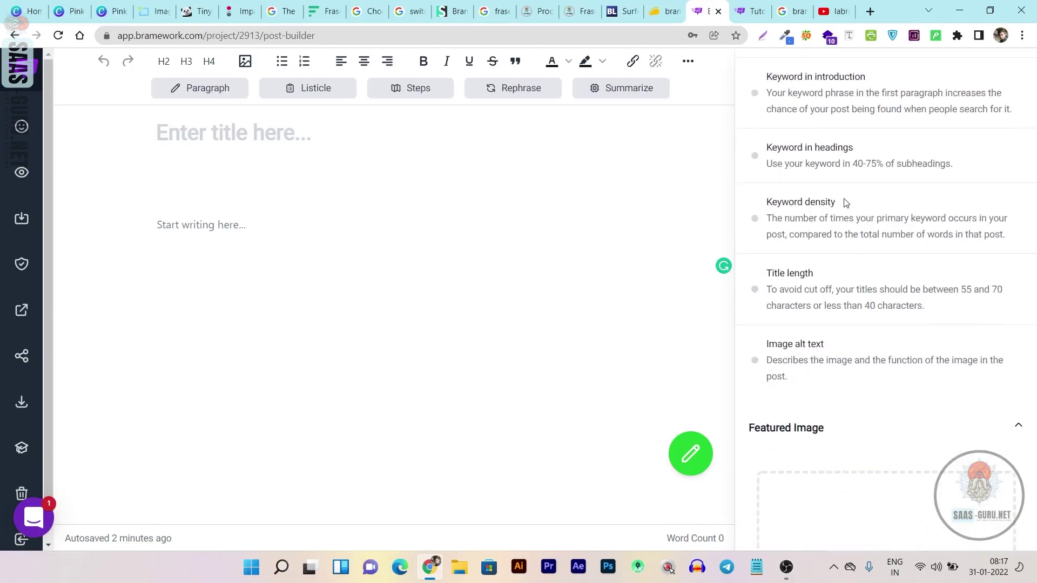
scroll(840, 259, up, 6)
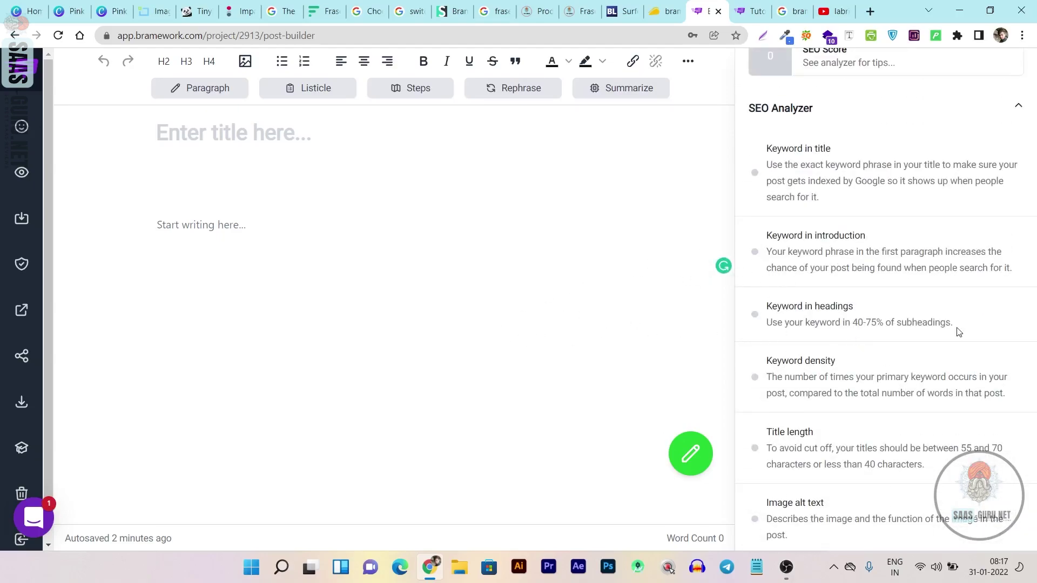
scroll(958, 332, up, 2)
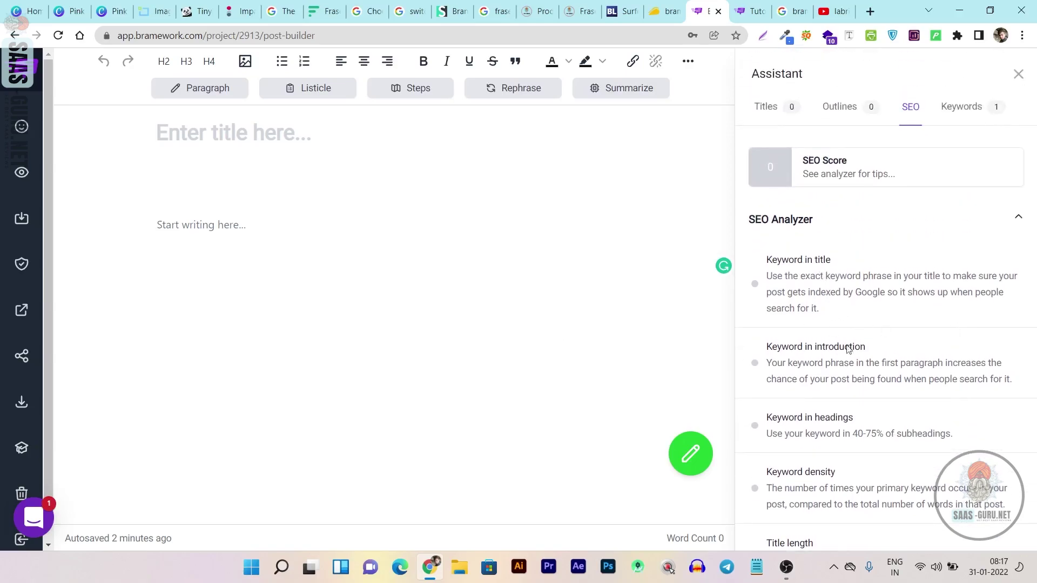
- Generate title suggestions and insert "How To Start A Blog In 2022: A Beginner's Guide" as the post title
click(766, 110)
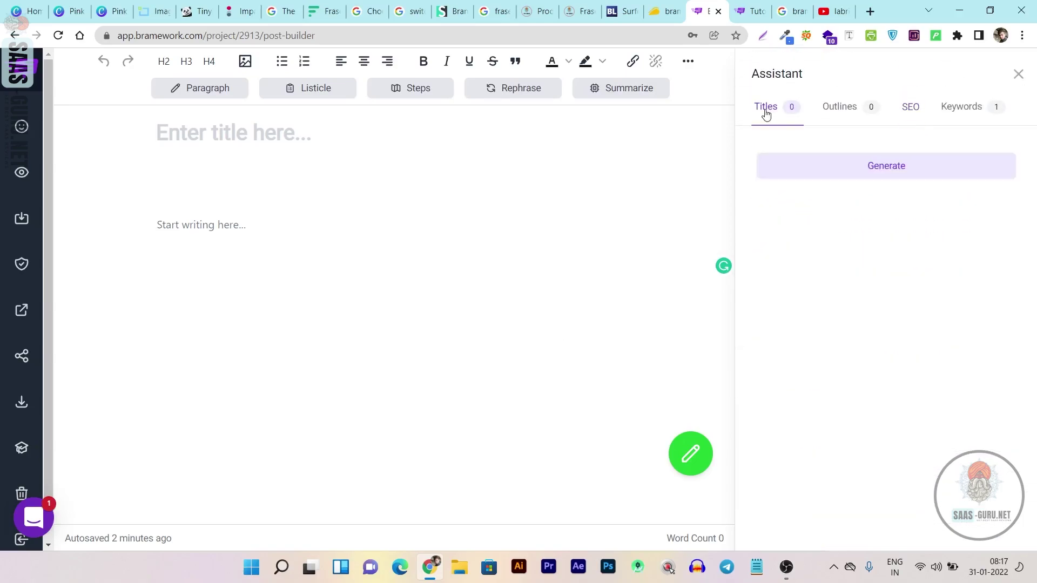
click(880, 179)
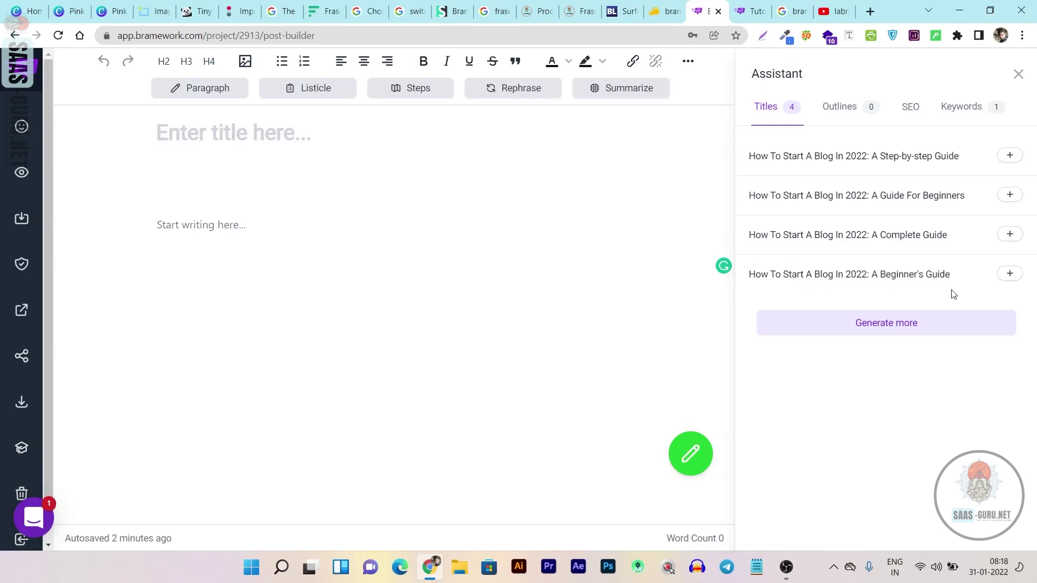
click(1009, 274)
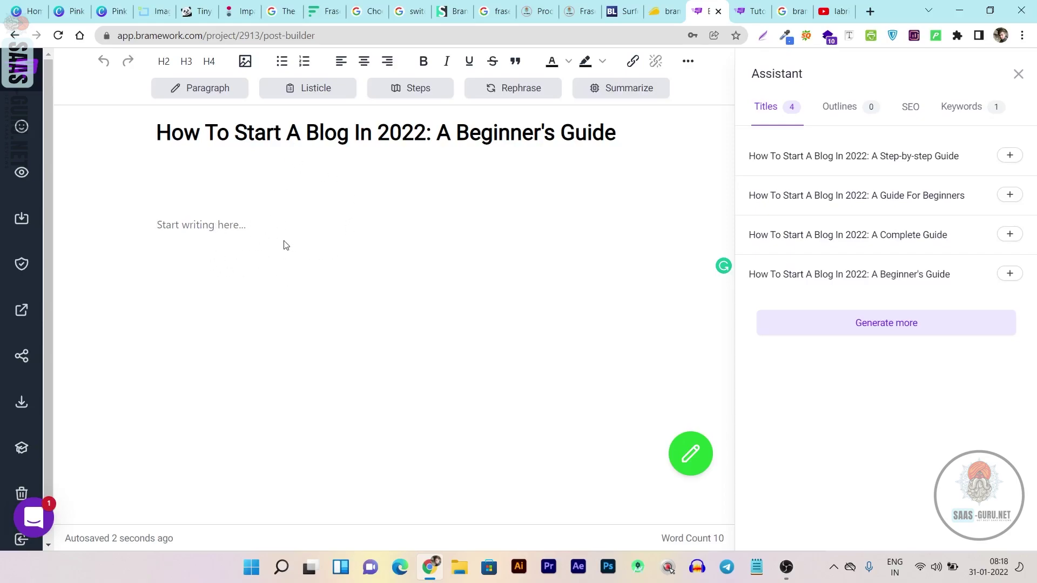
- Generate two outlines for the post and insert the first one, which starts with "Choose the Right Blogging Platform"
click(837, 113)
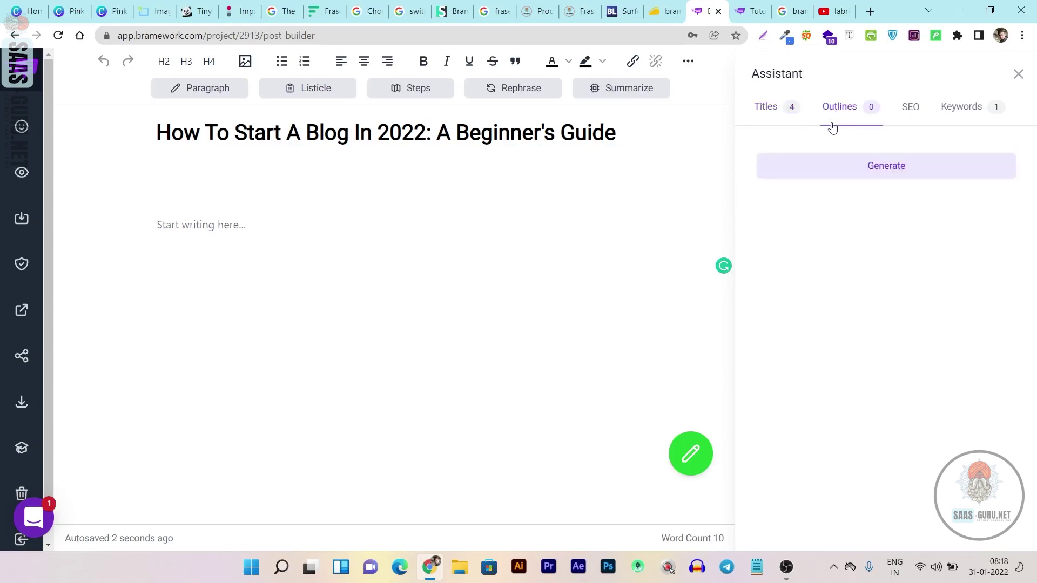
click(901, 179)
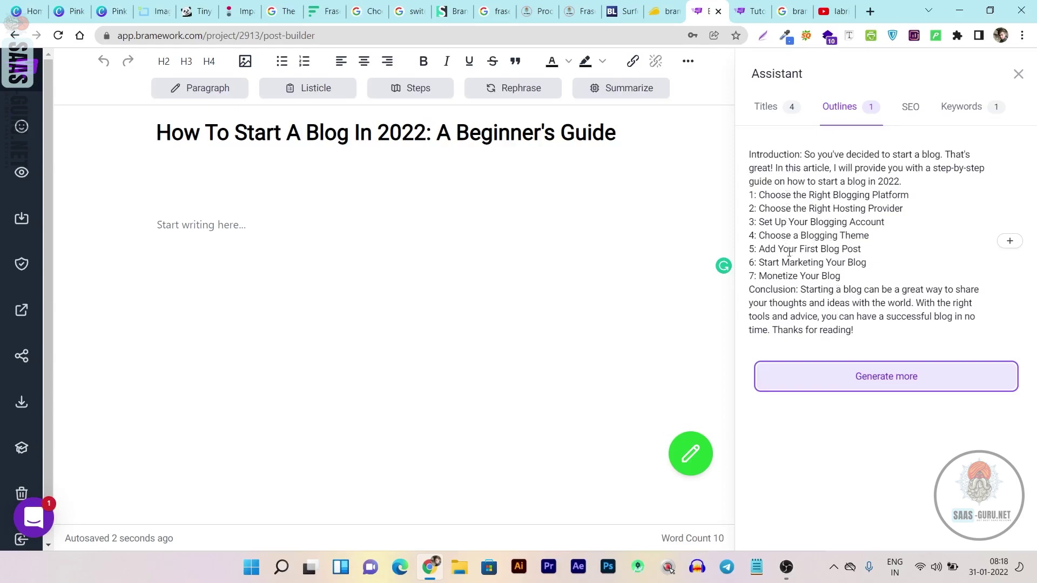
click(868, 384)
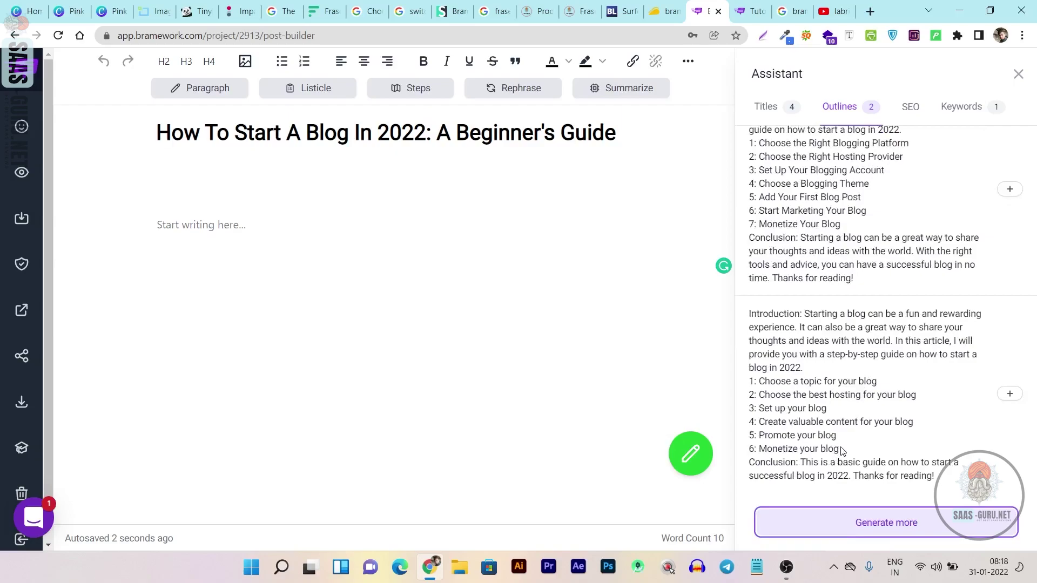
scroll(844, 449, up, 1)
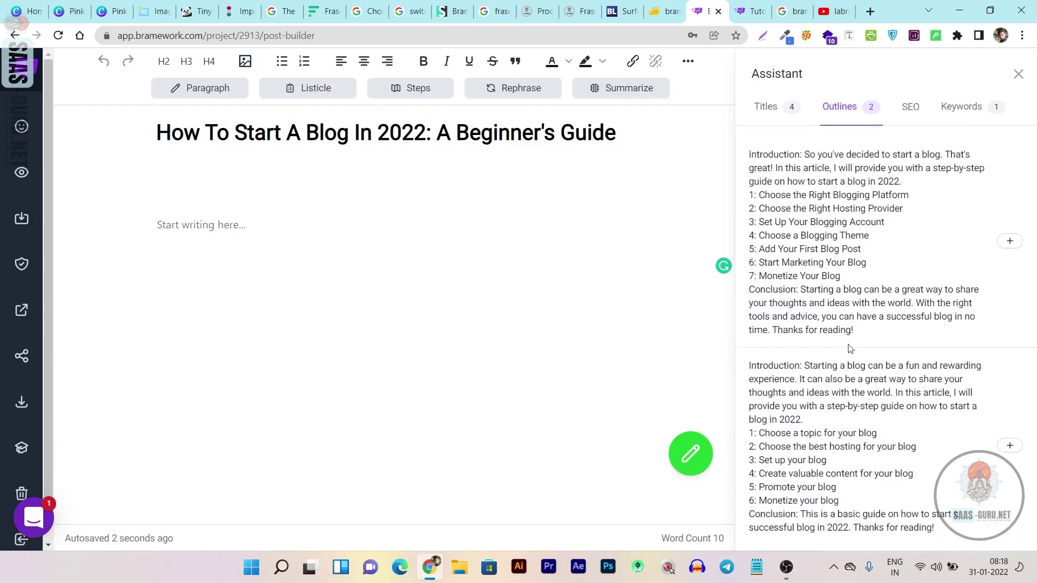
scroll(855, 448, down, 1)
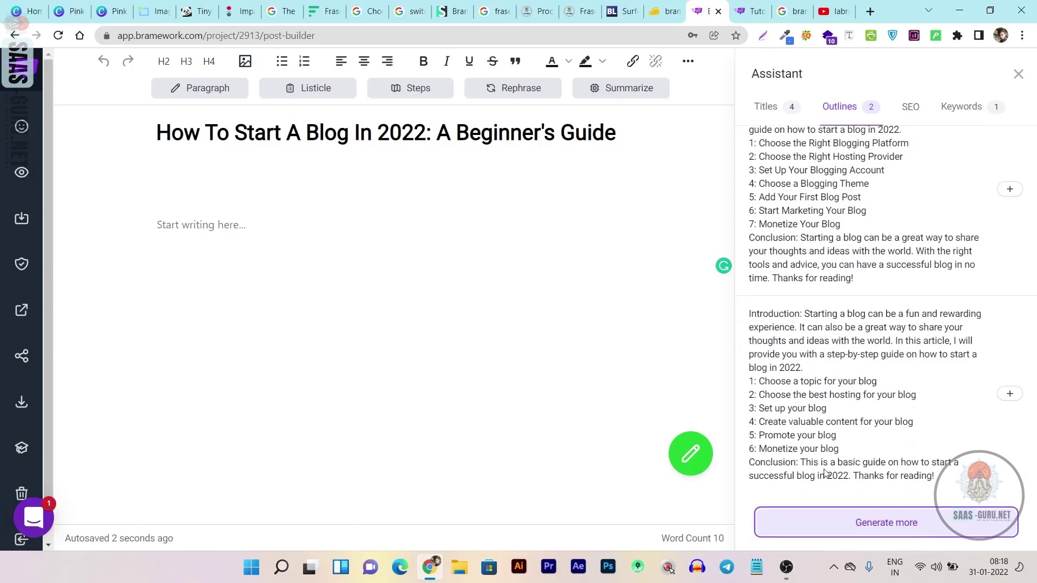
scroll(841, 275, up, 1)
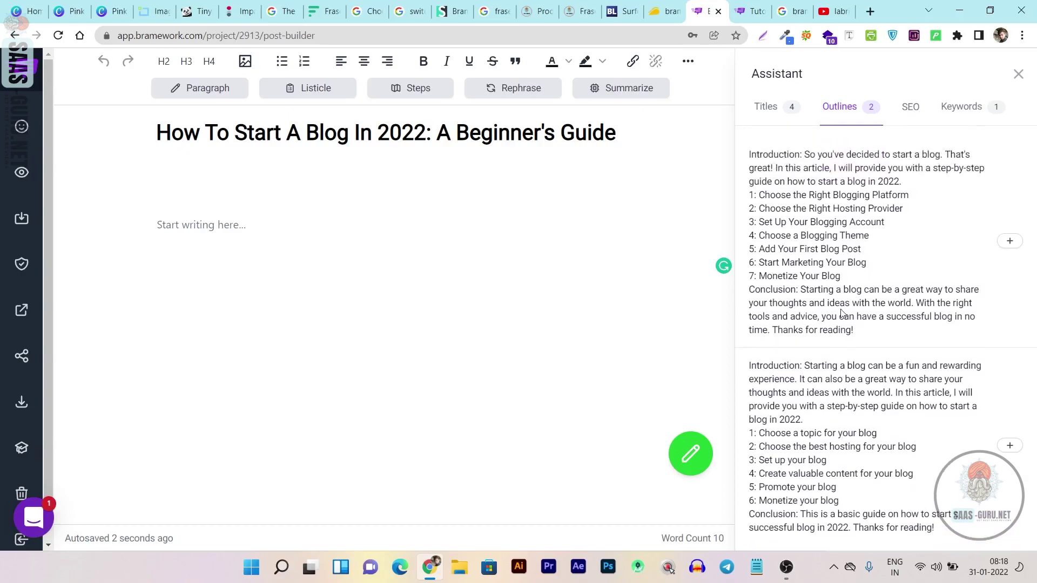
click(1009, 241)
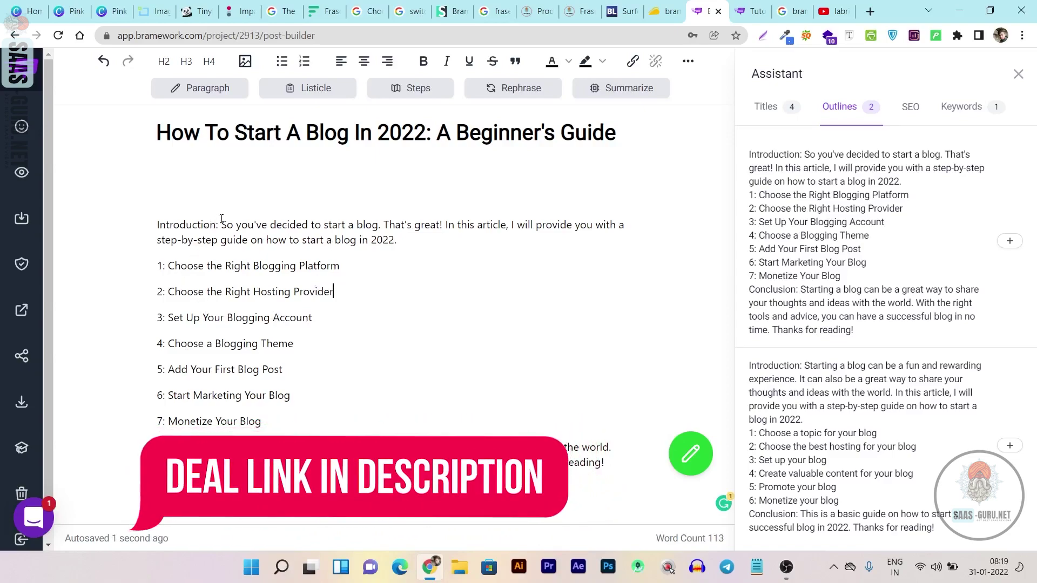
- Remove the "Introduction:" label from the opening text and generate a paragraph for "Choose the Right Blogging Platform"
drag(221, 225, 157, 225)
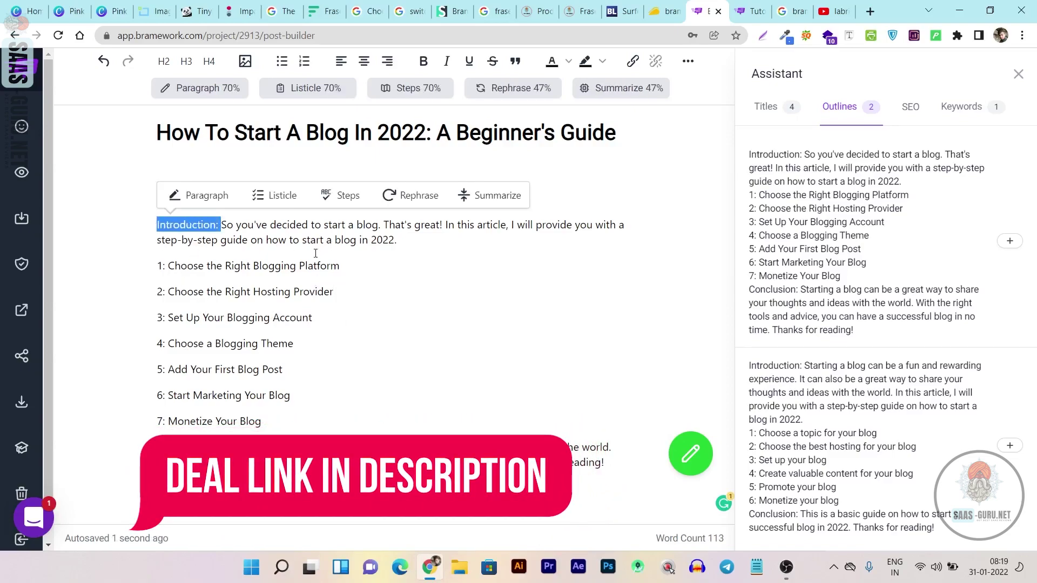
key(BackSpace)
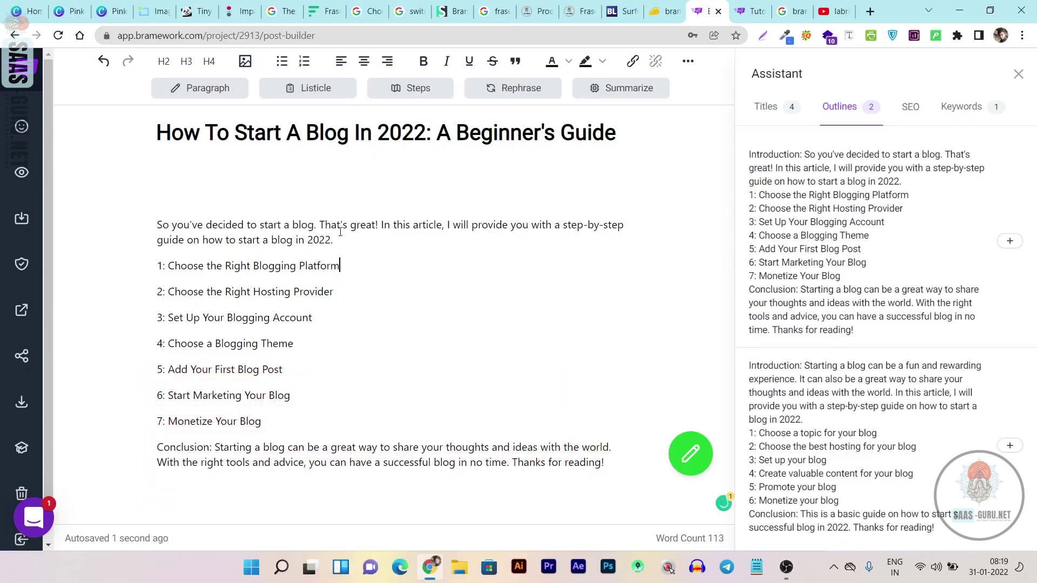
drag(340, 265, 168, 267)
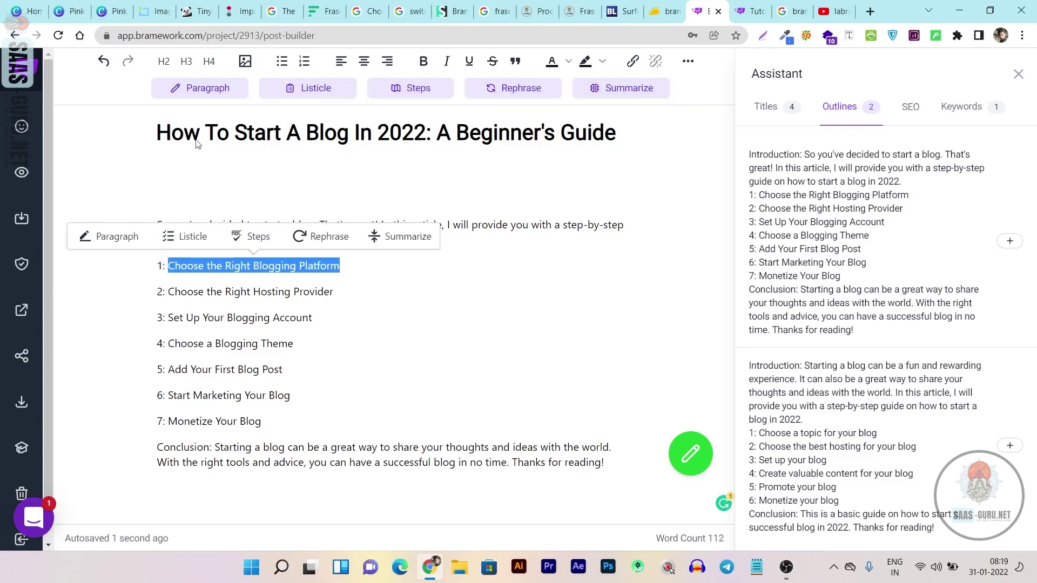
click(201, 90)
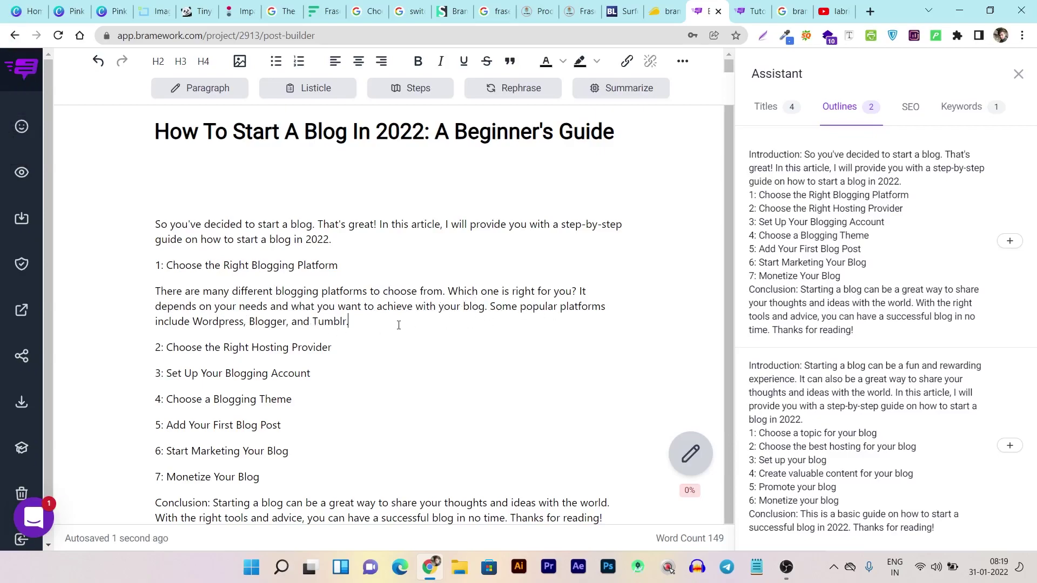
- Have the AI writer continue the blogging platform section on a new line below its first paragraph
key(Return)
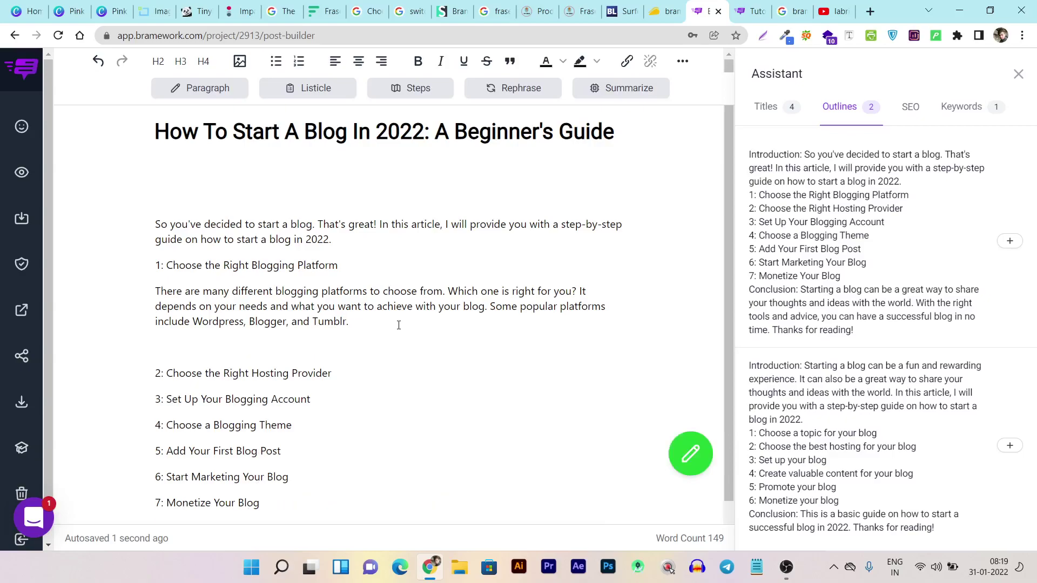
click(691, 454)
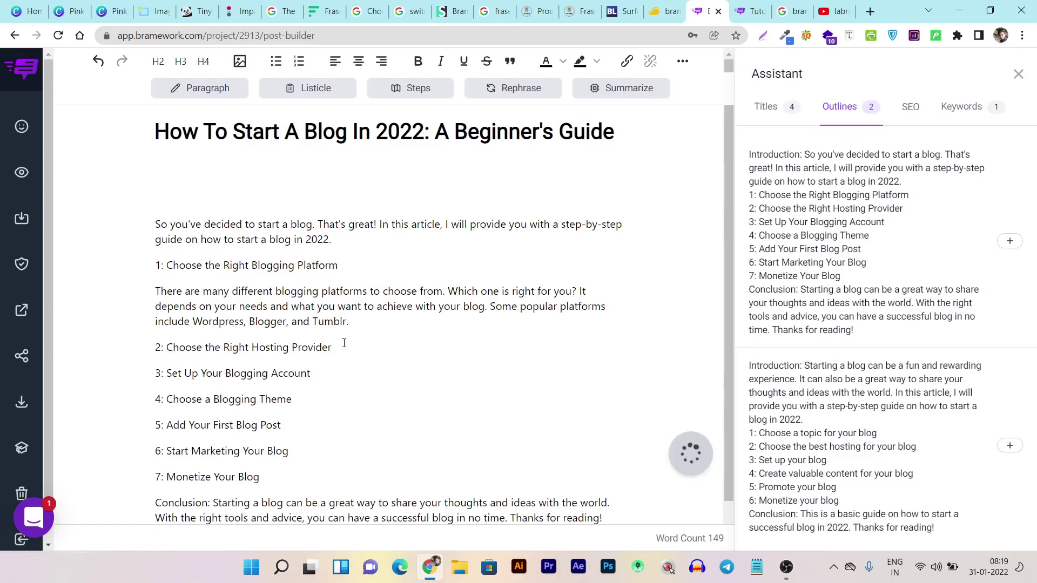
scroll(232, 361, down, 1)
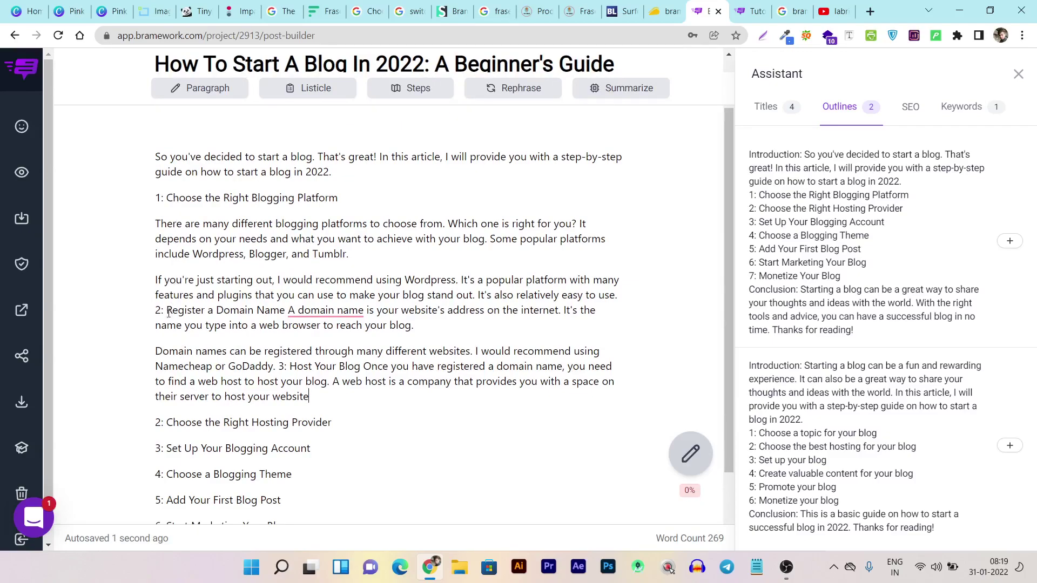
scroll(199, 238, down, 1)
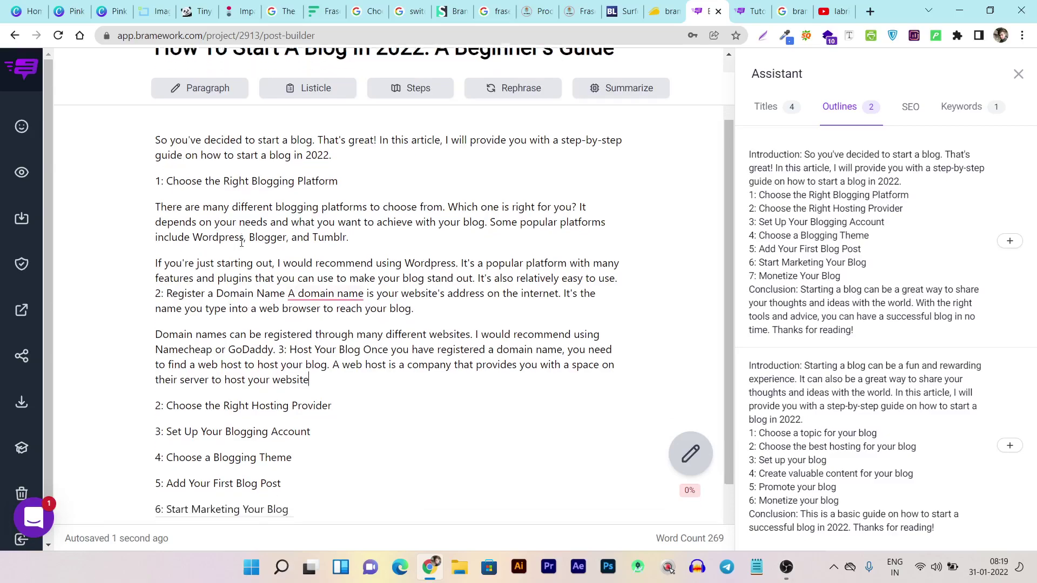
scroll(198, 224, up, 1)
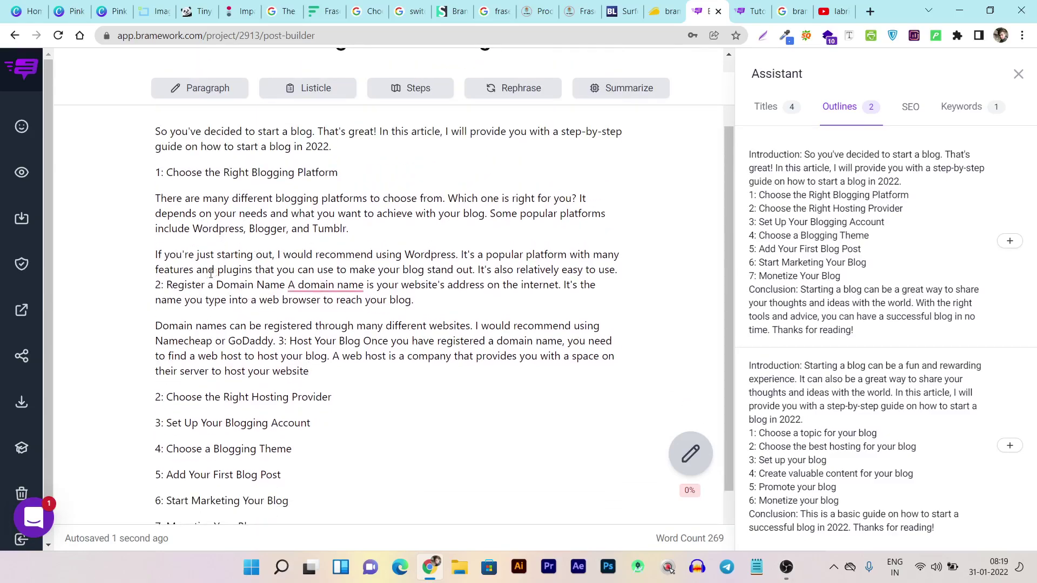
- Check the Grammarly suggestion on "A domain name" and read through the text generated for the blogging platform section
mouse_move(318, 286)
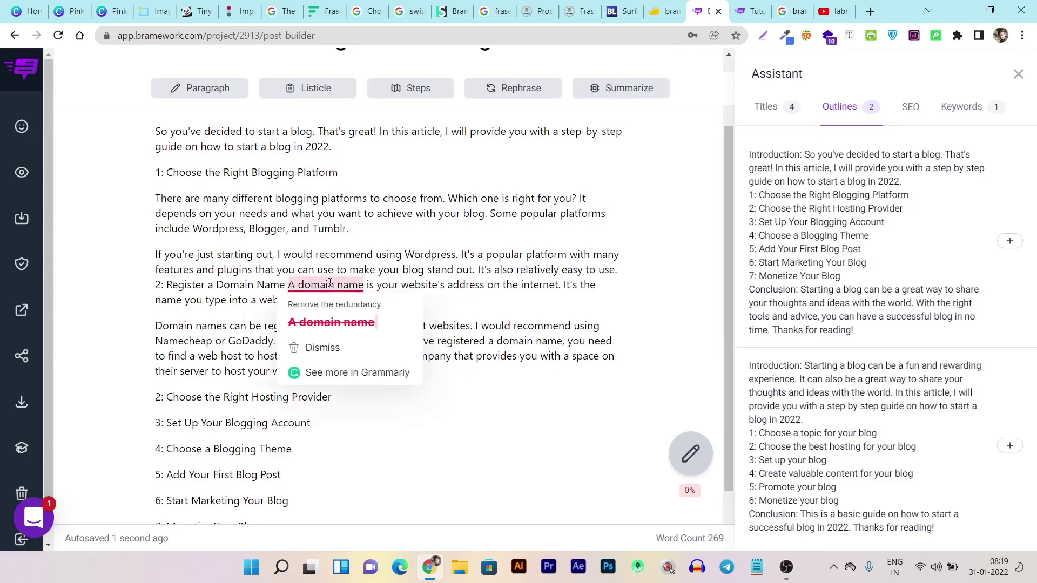
click(253, 284)
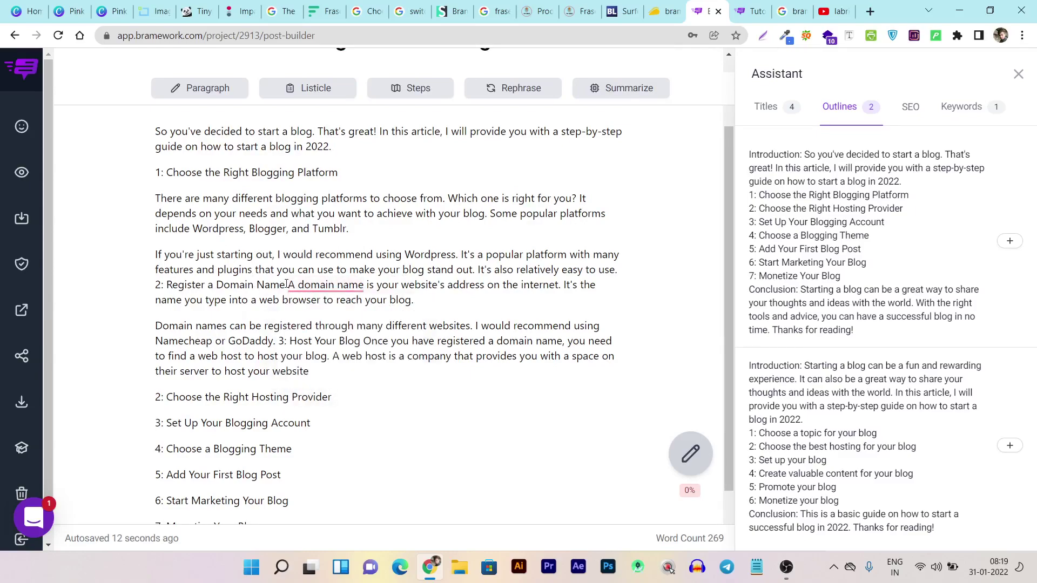
mouse_move(290, 286)
click(327, 374)
scroll(267, 230, down, 1)
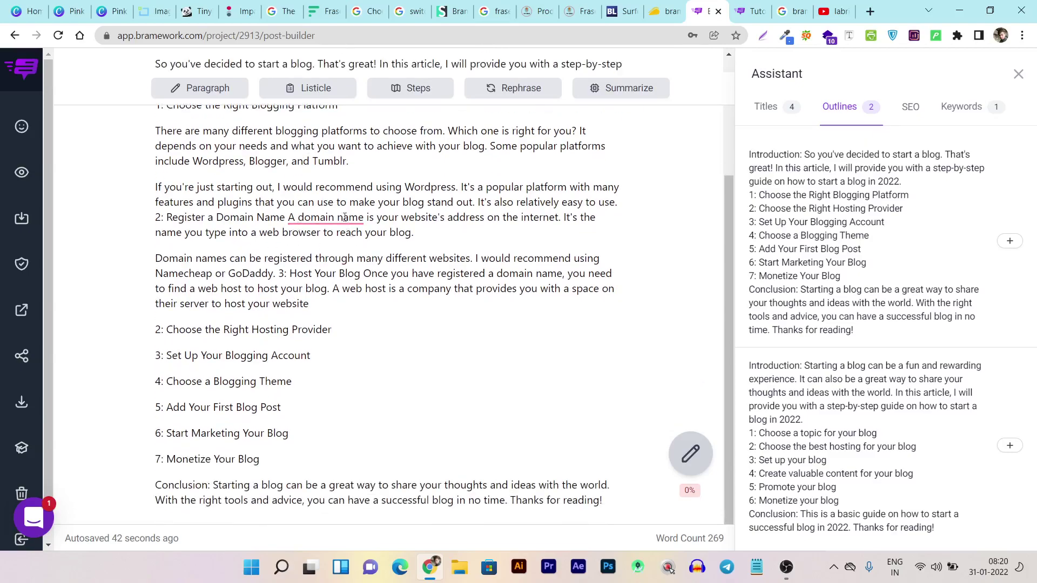
scroll(391, 239, up, 3)
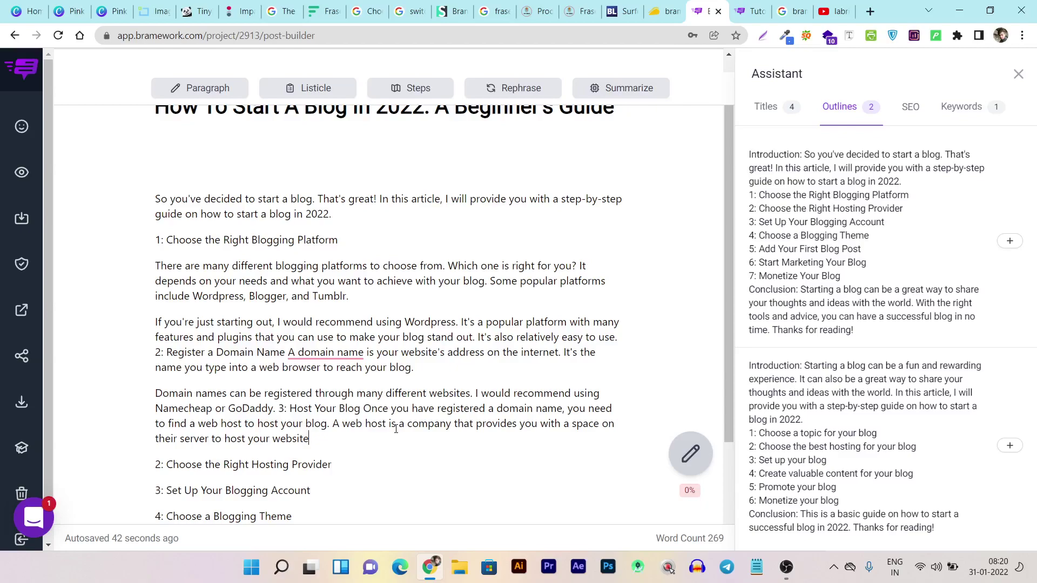
- Generate a paragraph for the outline heading "Choose the Right Hosting Provider"
scroll(367, 419, down, 1)
click(526, 401)
drag(351, 401, 166, 396)
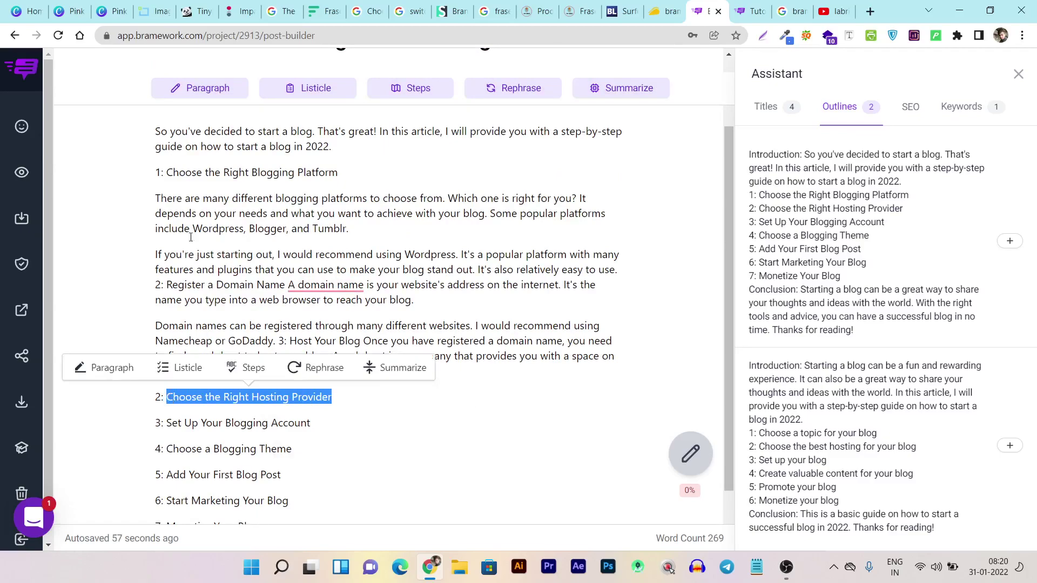
click(216, 95)
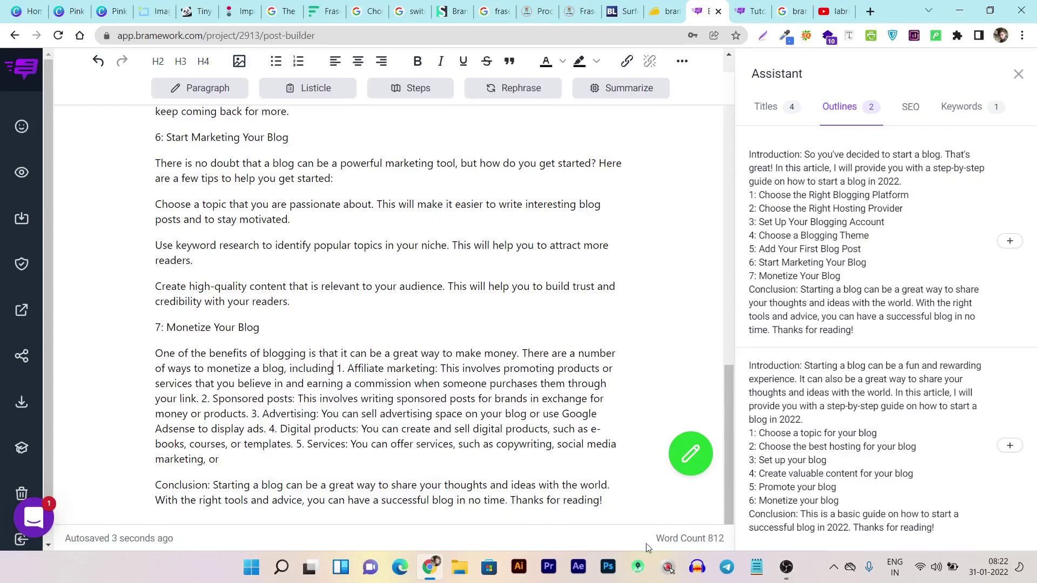
- Read through the generated article and examine its SEO score and the SEO Analyzer criteria
scroll(523, 504, up, 20)
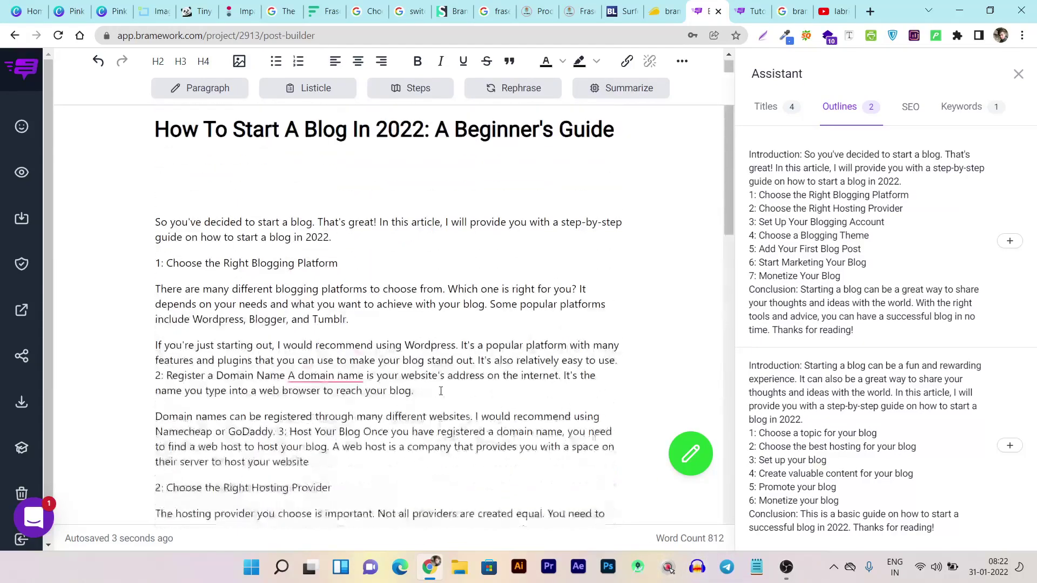
scroll(441, 391, down, 11)
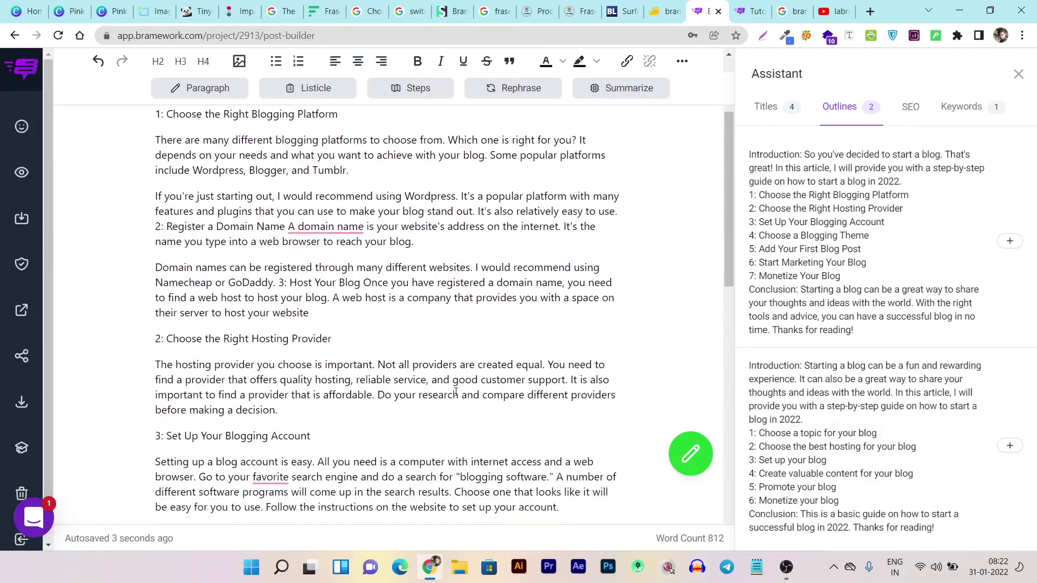
scroll(441, 386, down, 3)
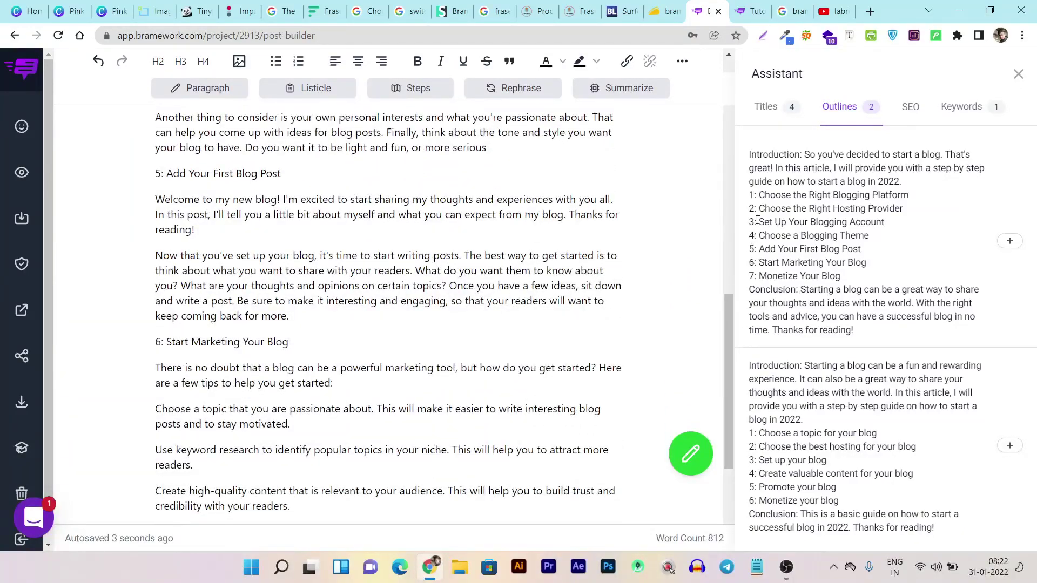
click(902, 110)
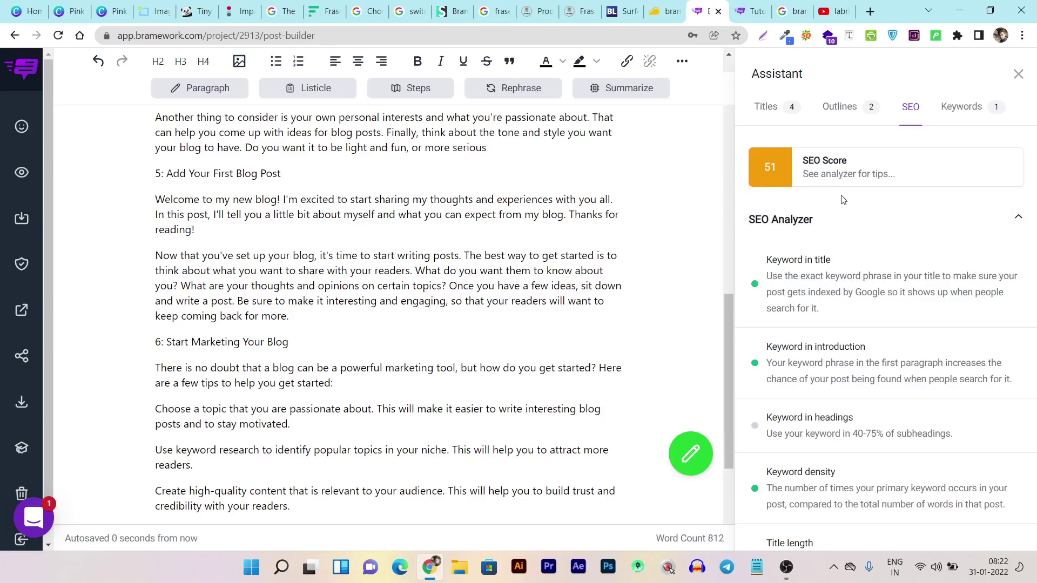
scroll(478, 329, up, 15)
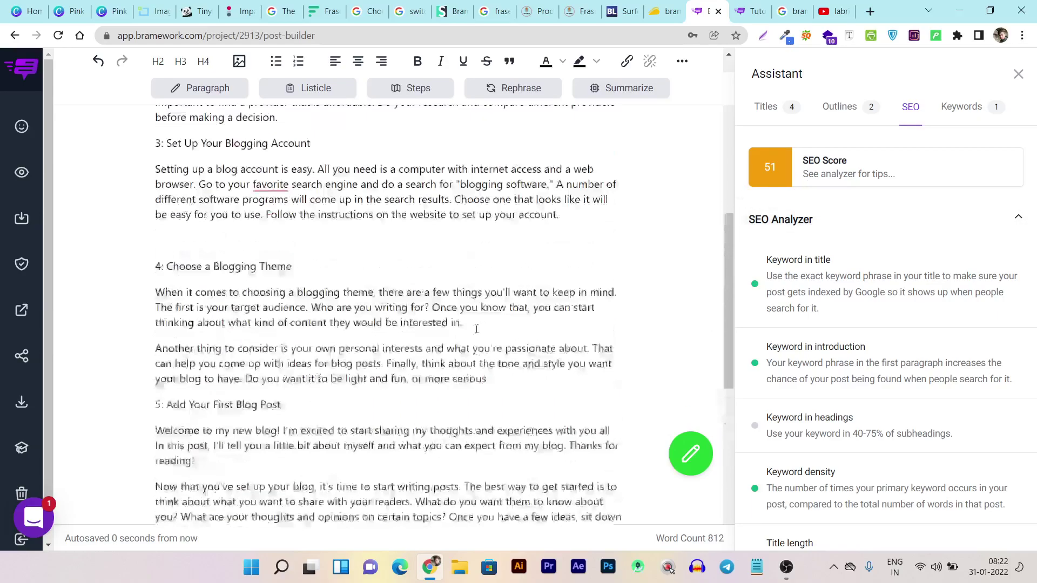
scroll(478, 329, down, 8)
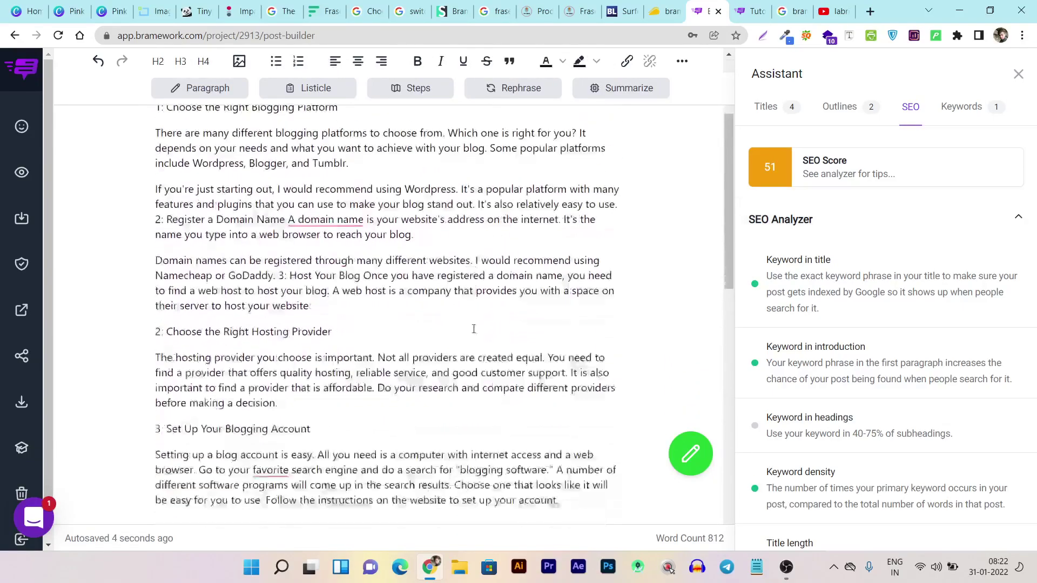
scroll(760, 304, down, 5)
scroll(783, 296, up, 1)
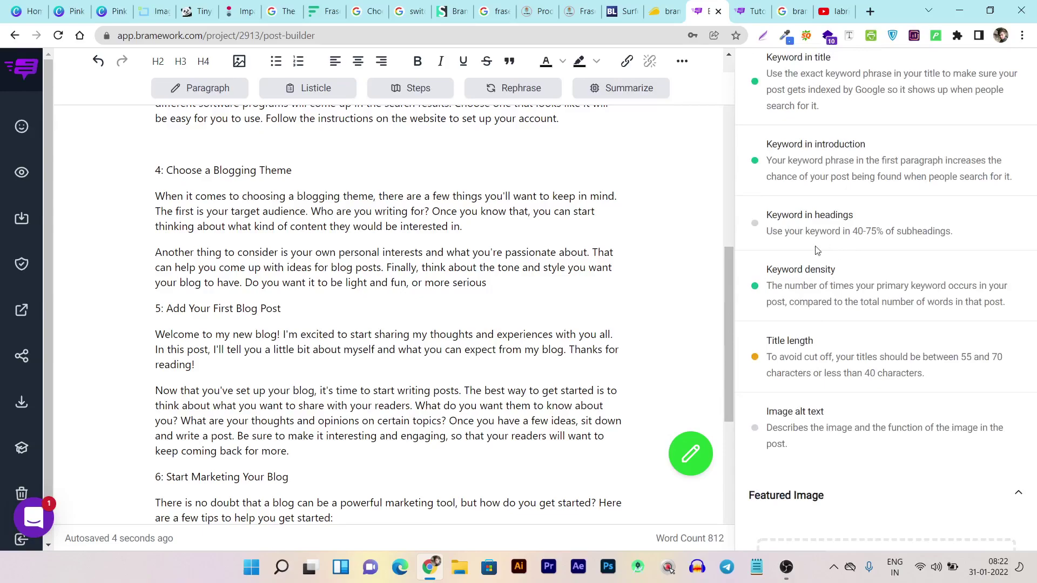
- Set the featured image to the suggested Unsplash photo of hands typing on a laptop
scroll(875, 229, down, 5)
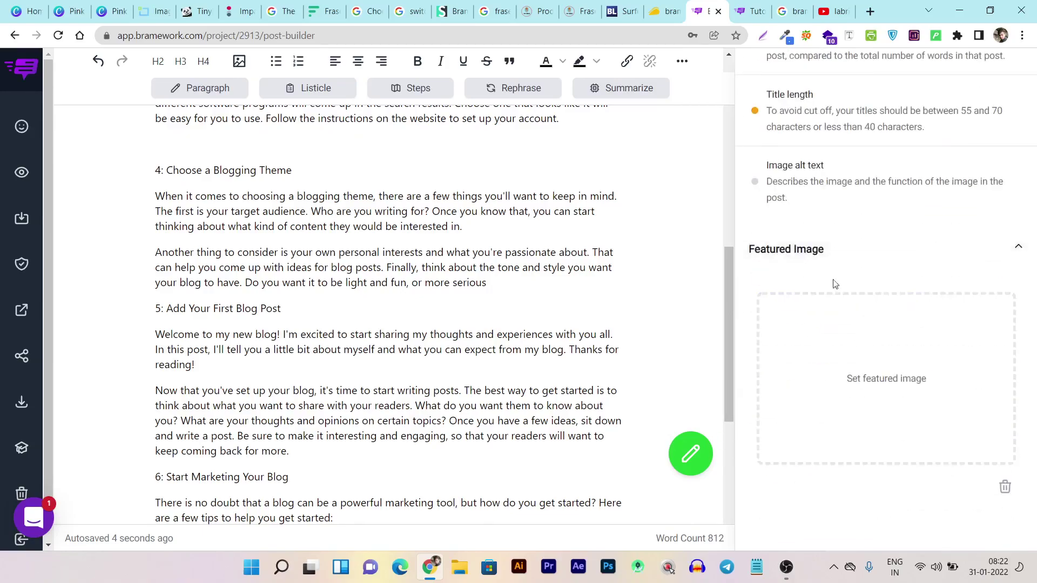
click(894, 380)
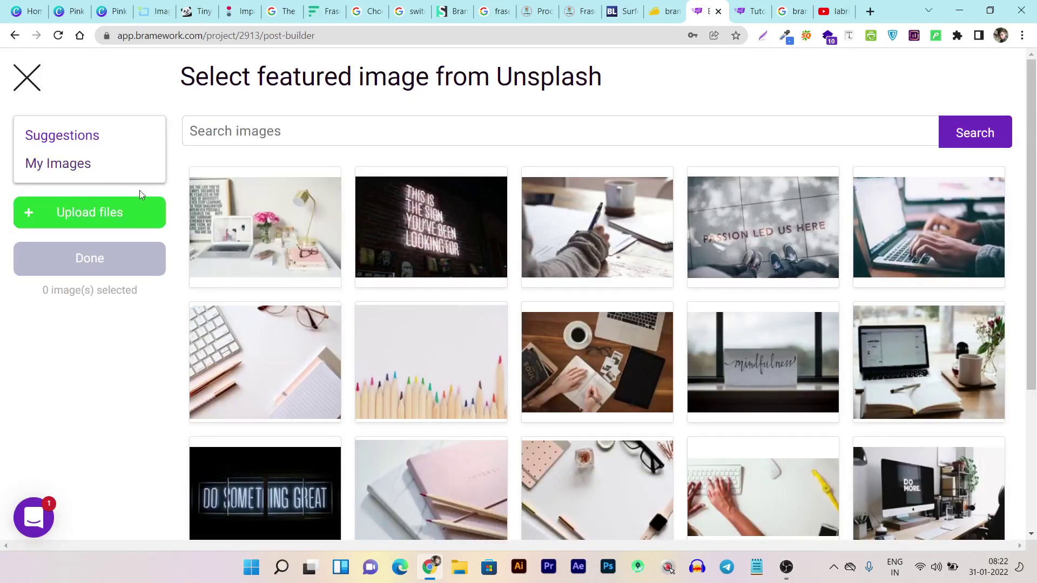
mouse_move(279, 260)
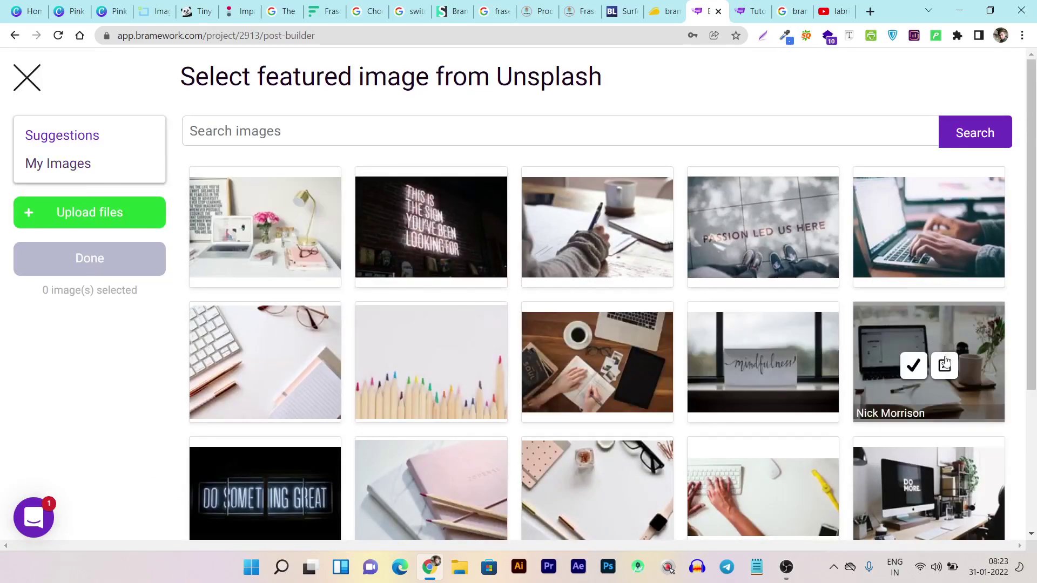
click(915, 232)
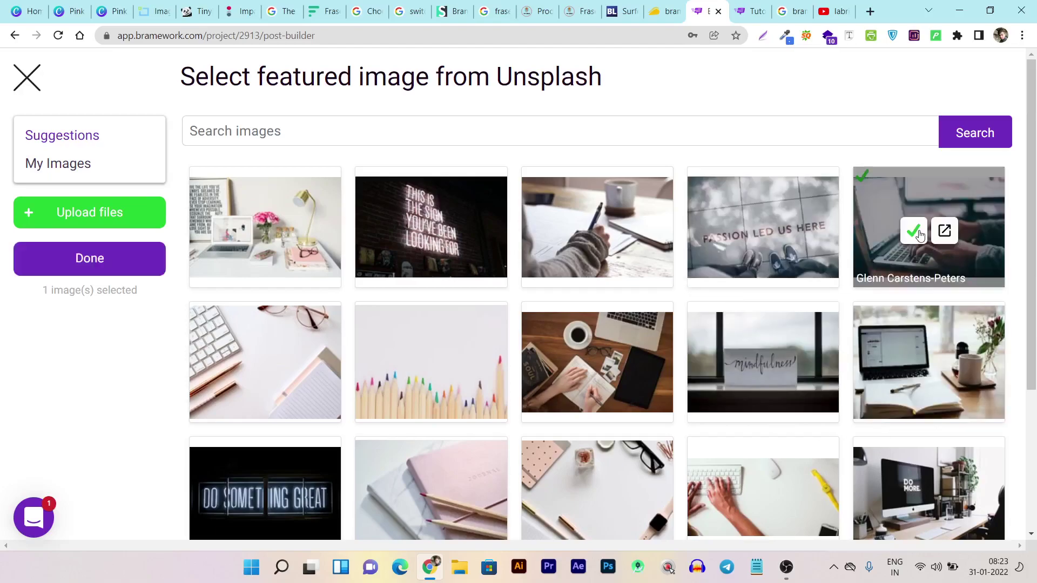
click(104, 269)
scroll(917, 324, up, 2)
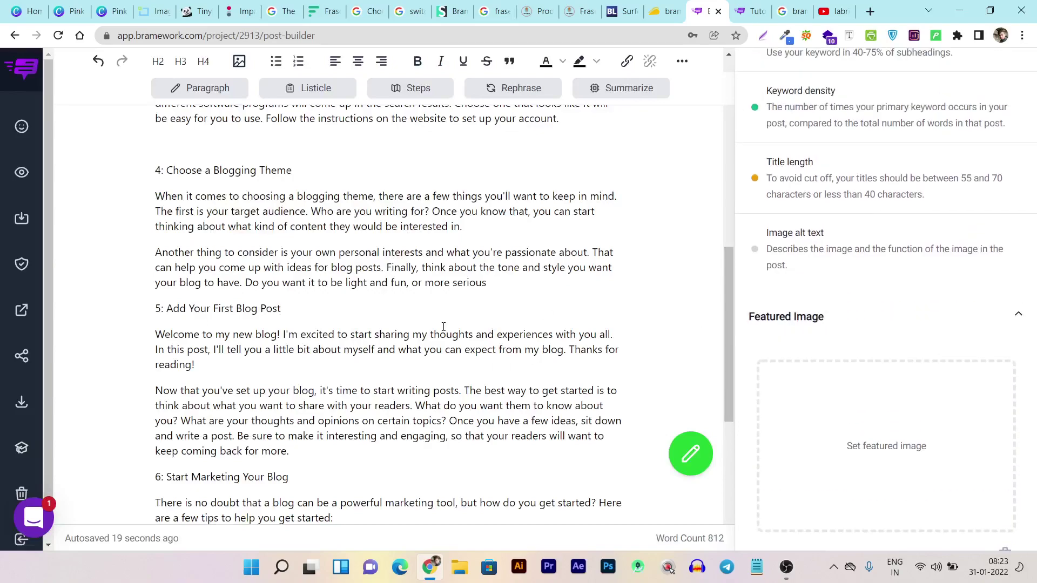
- View the Unsplash images offered for insertion into the article body, and close the picker without choosing one
scroll(283, 311, up, 9)
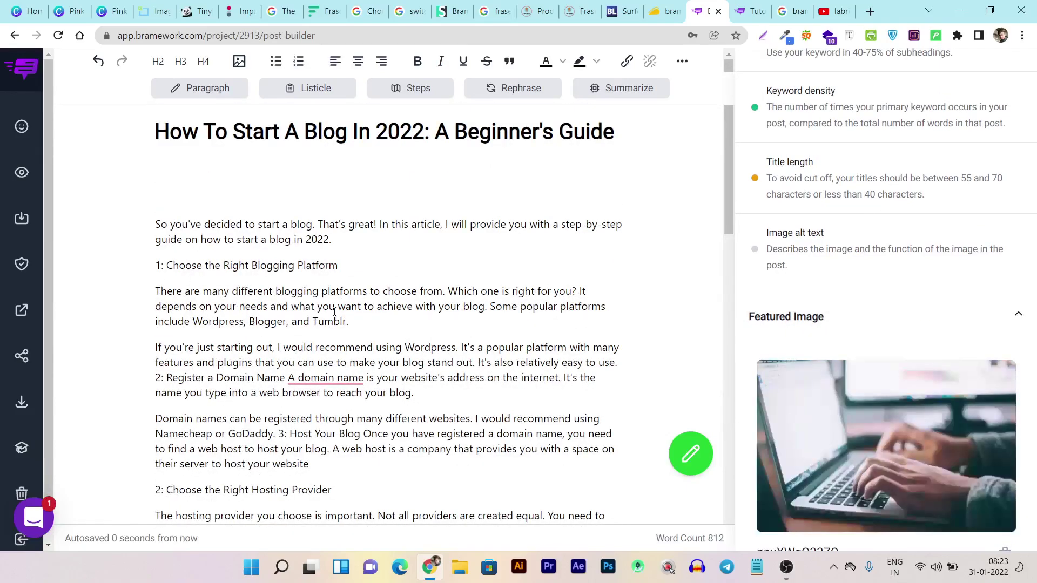
click(240, 61)
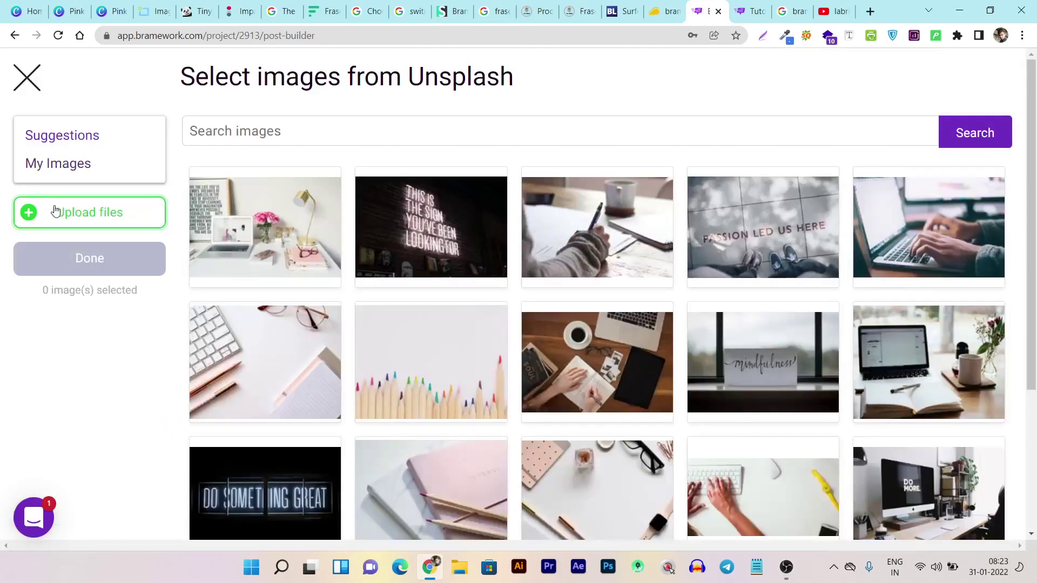
click(26, 81)
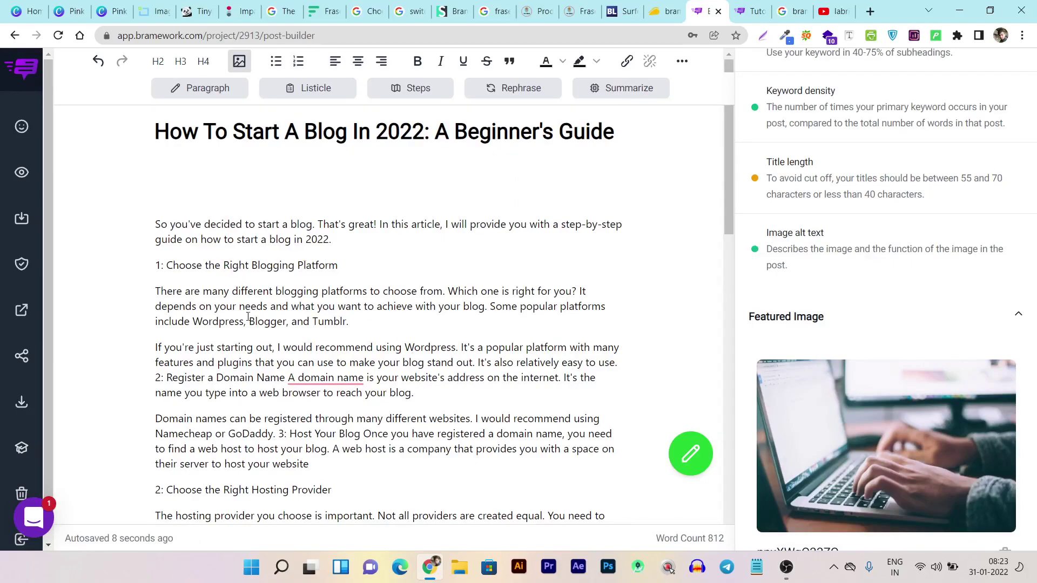
scroll(247, 317, down, 5)
scroll(227, 351, up, 5)
click(171, 266)
drag(166, 265, 146, 266)
key(BackSpace)
key(BackSpace)
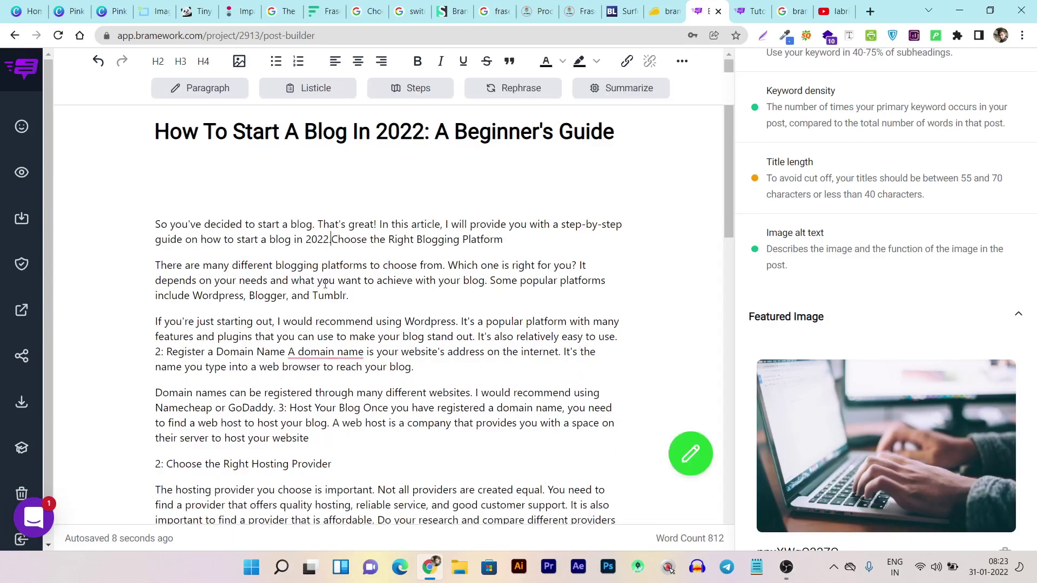
key(ctrl+z)
key(ctrl+z)
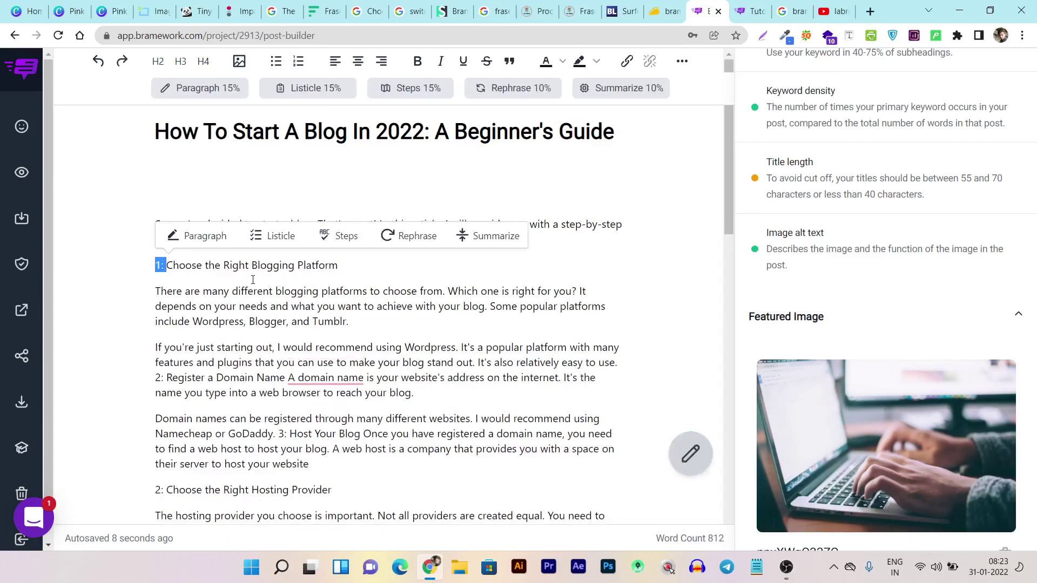
- Remove the "1:" before "Choose the Right Blogging Platform" and format that title as an H2 heading
key(BackSpace)
drag(327, 265, 155, 265)
click(158, 61)
click(289, 319)
- Format the remaining section titles, from "2: Choose the Right Hosting Provider" through "7: Monetize Your Blog", as H2 headings
scroll(343, 401, down, 2)
drag(332, 369, 155, 368)
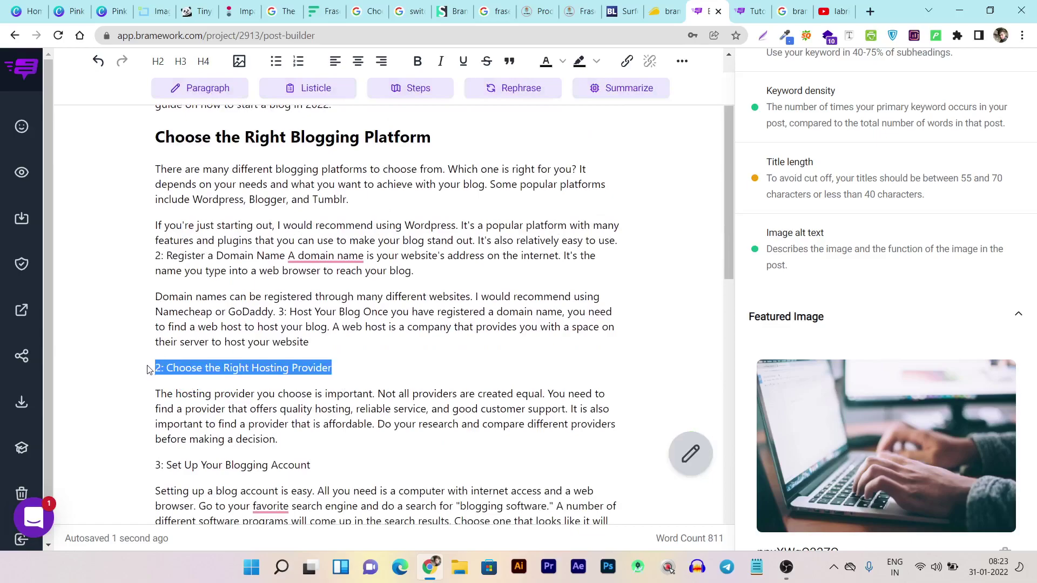
click(158, 61)
scroll(281, 257, down, 5)
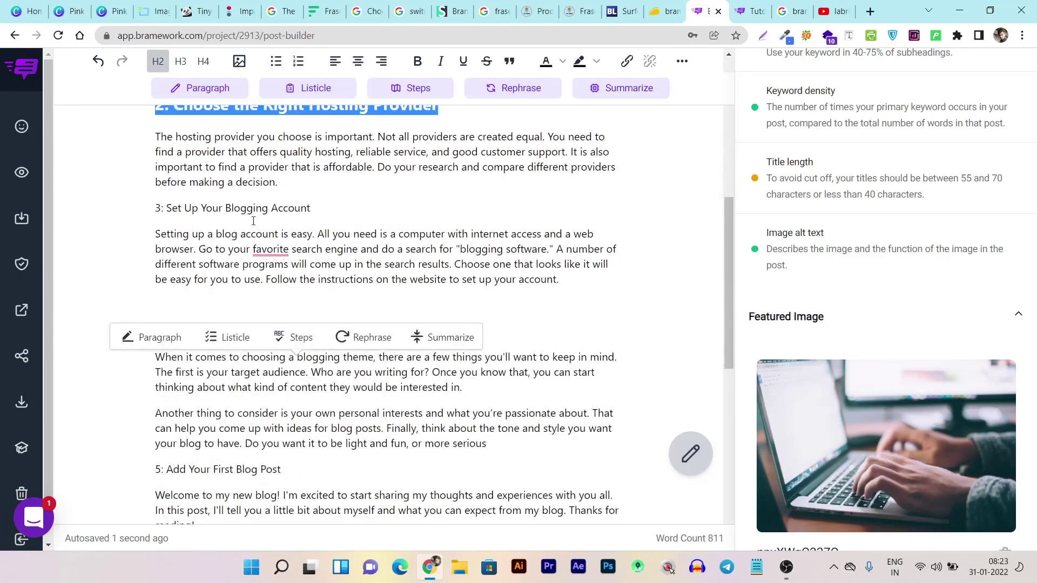
drag(311, 209, 155, 208)
click(158, 61)
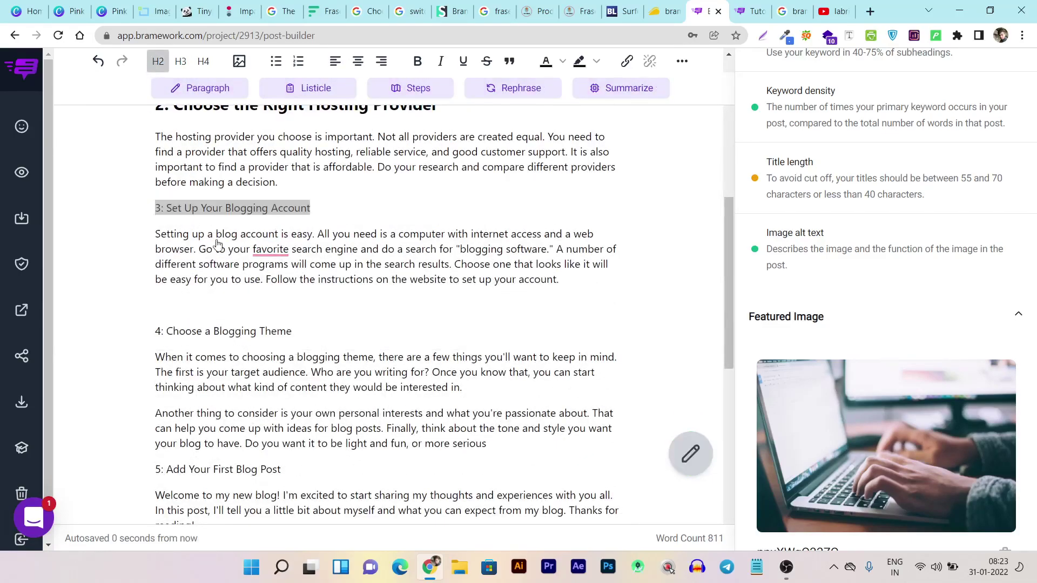
scroll(339, 369, down, 10)
click(339, 369)
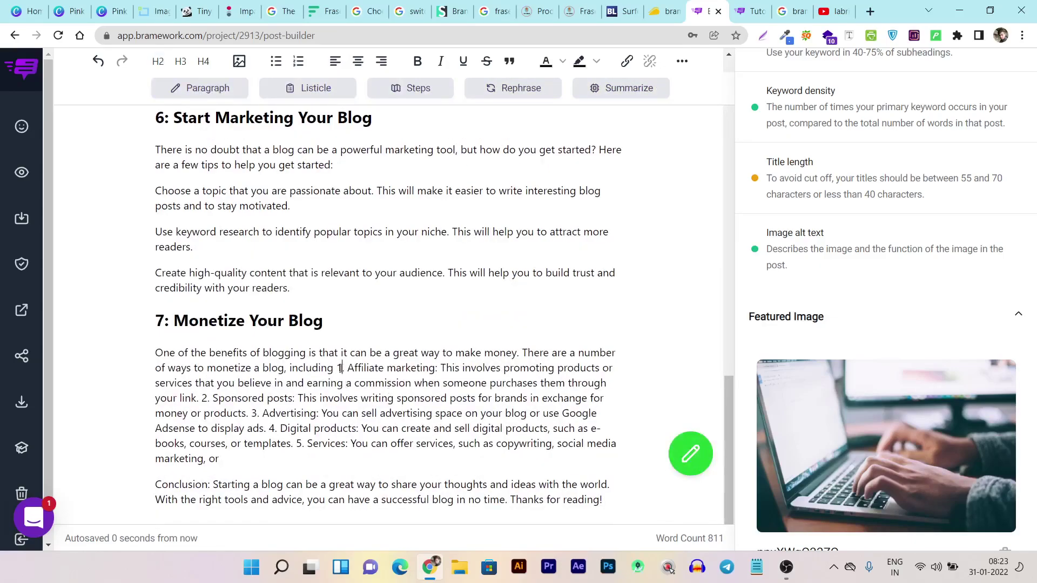
- Look over the whole article with its new headings and the Assistant's keyword suggestions
scroll(339, 369, up, 15)
scroll(507, 358, up, 2)
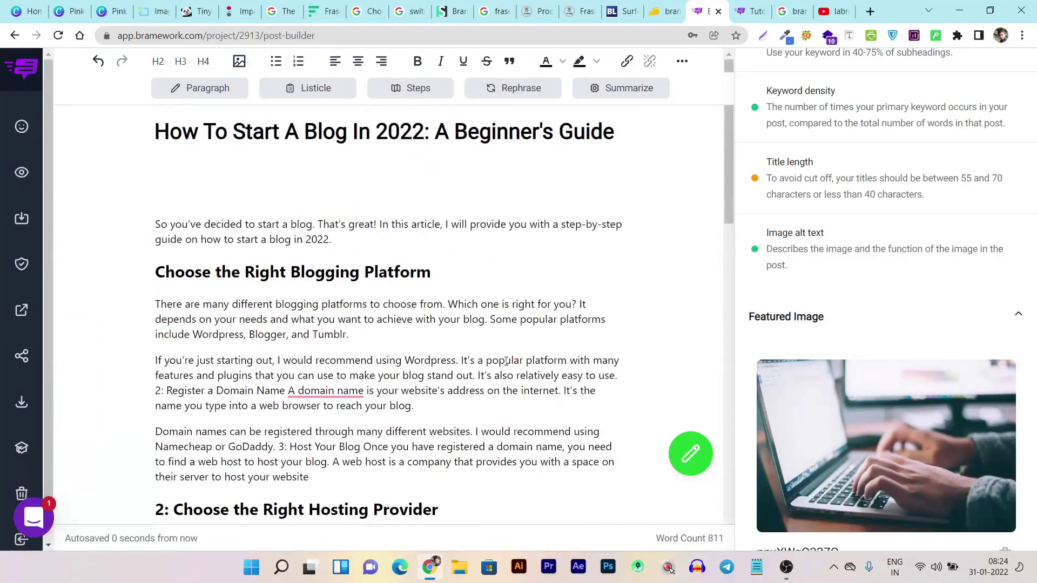
scroll(319, 279, down, 20)
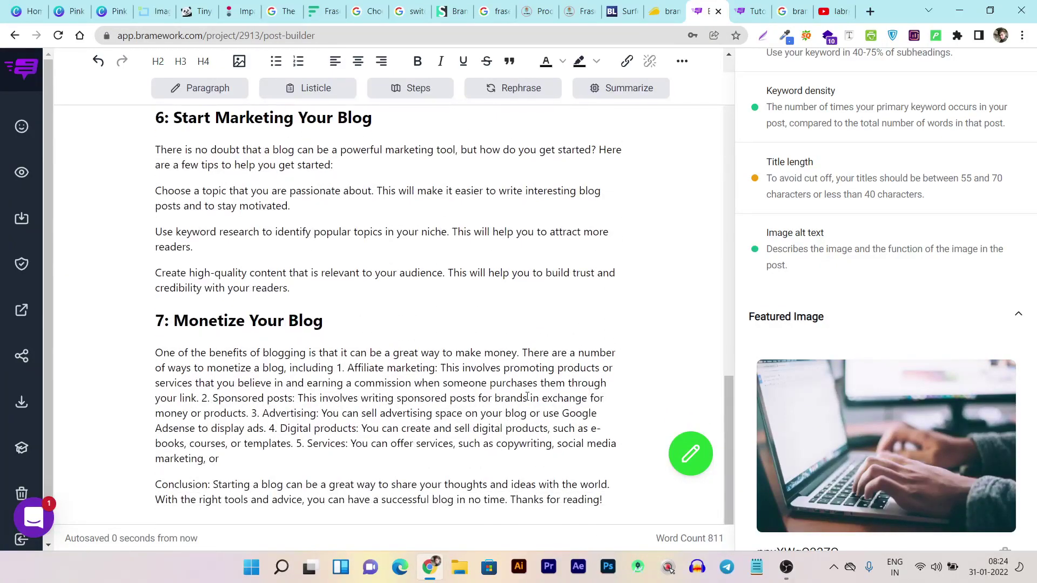
scroll(510, 379, up, 20)
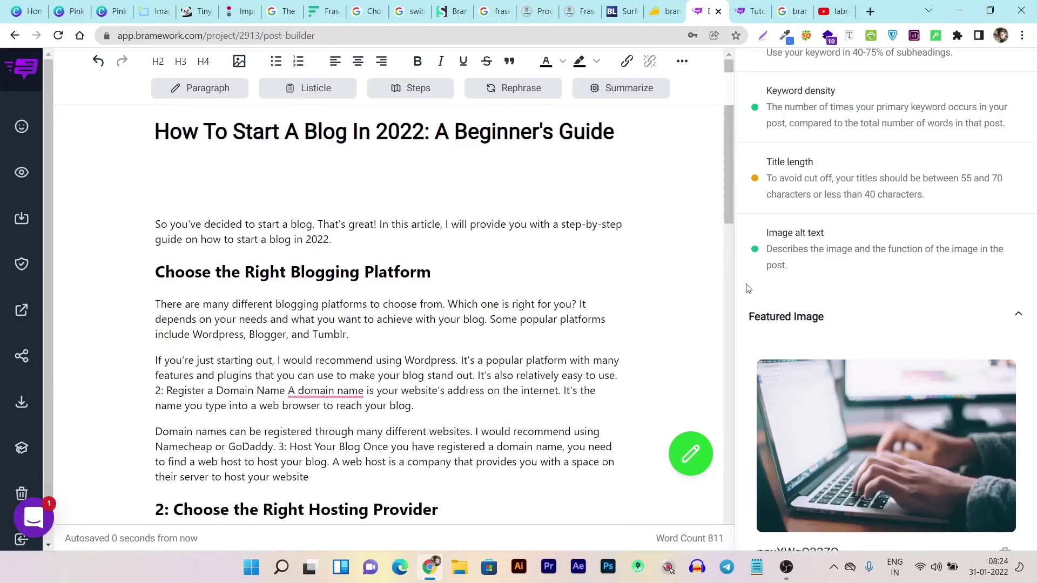
scroll(760, 177, up, 8)
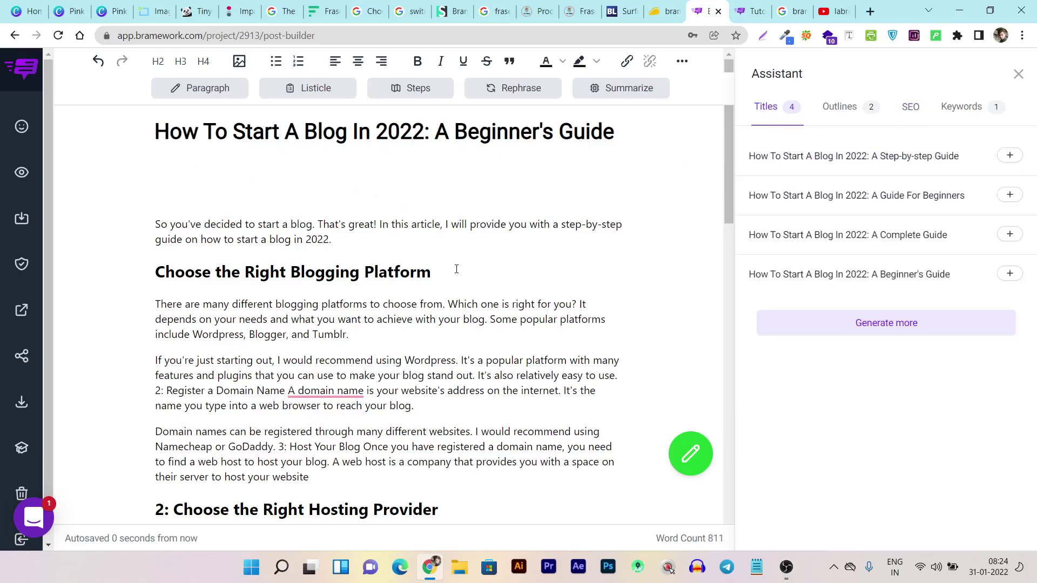
click(941, 110)
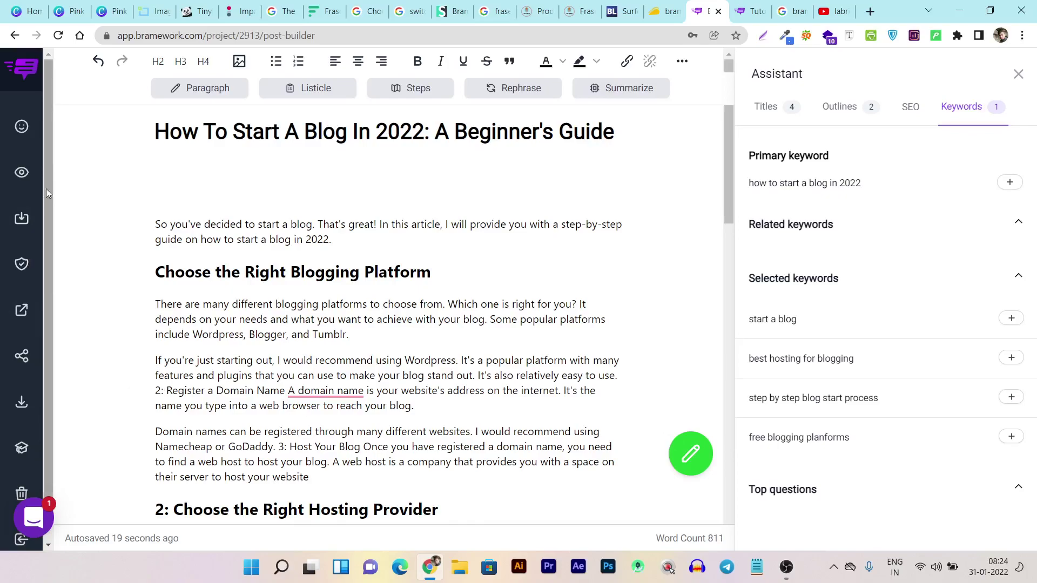
- Run the plagiarism check on the article, review the passages it flags, and dismiss the result
drag(46, 141, 46, 183)
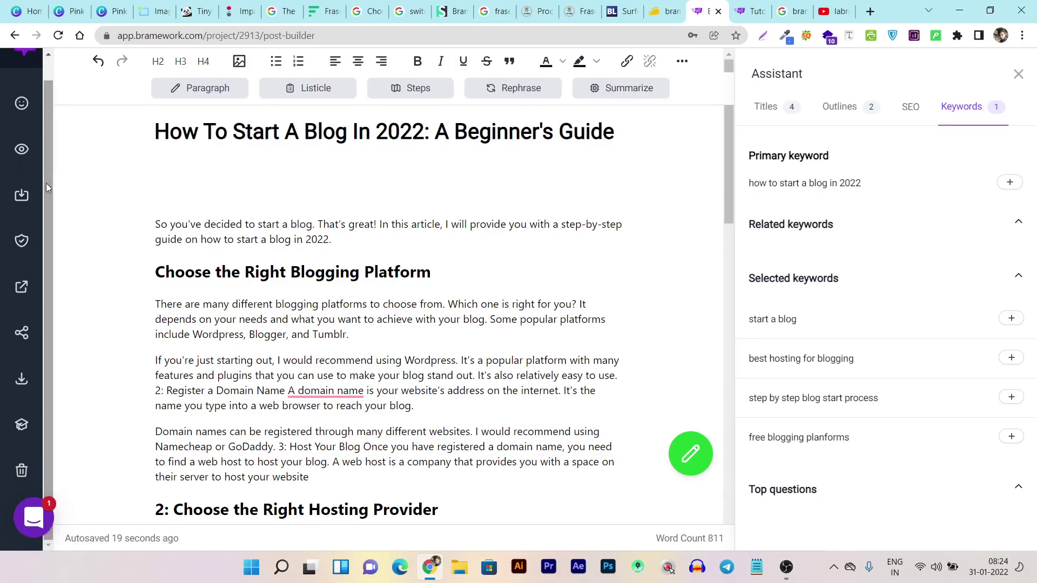
click(25, 248)
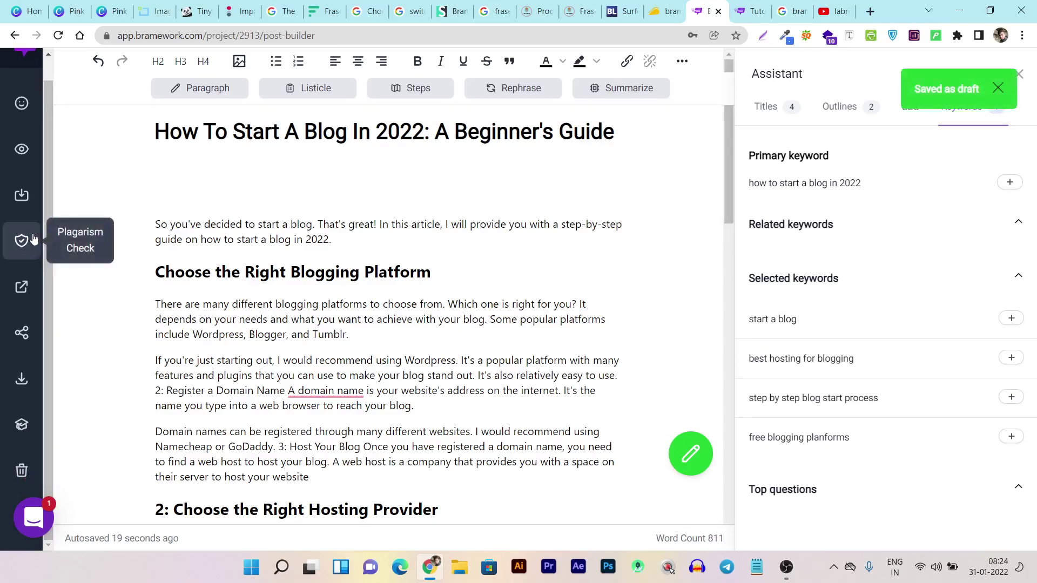
click(26, 249)
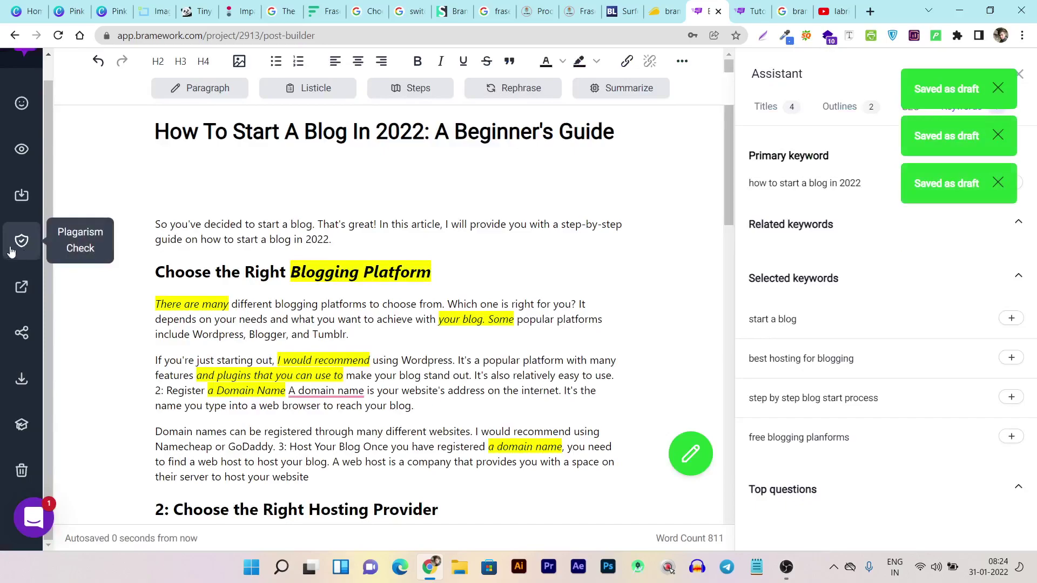
scroll(311, 311, down, 4)
scroll(311, 311, up, 3)
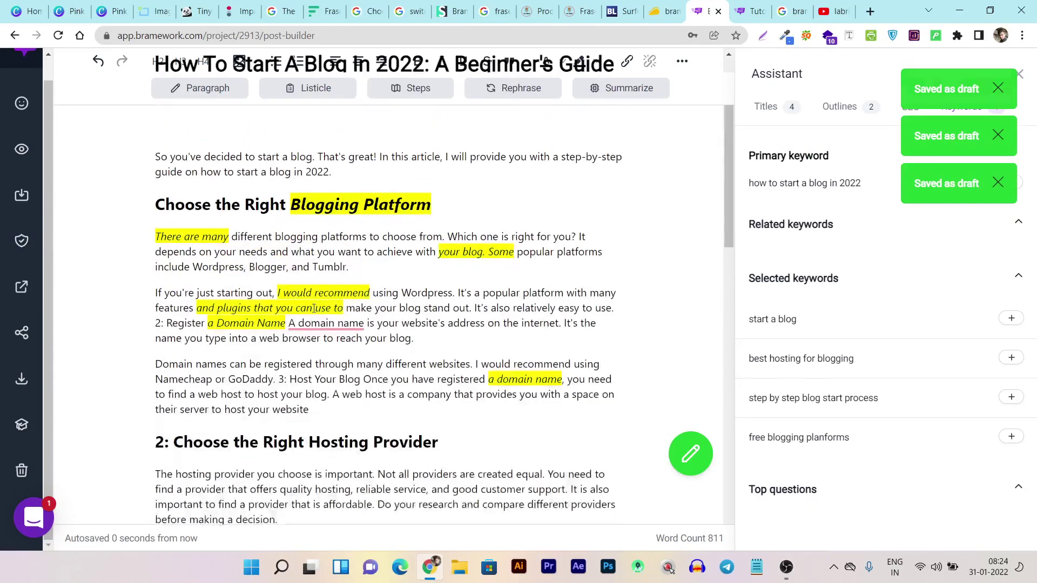
scroll(135, 248, up, 2)
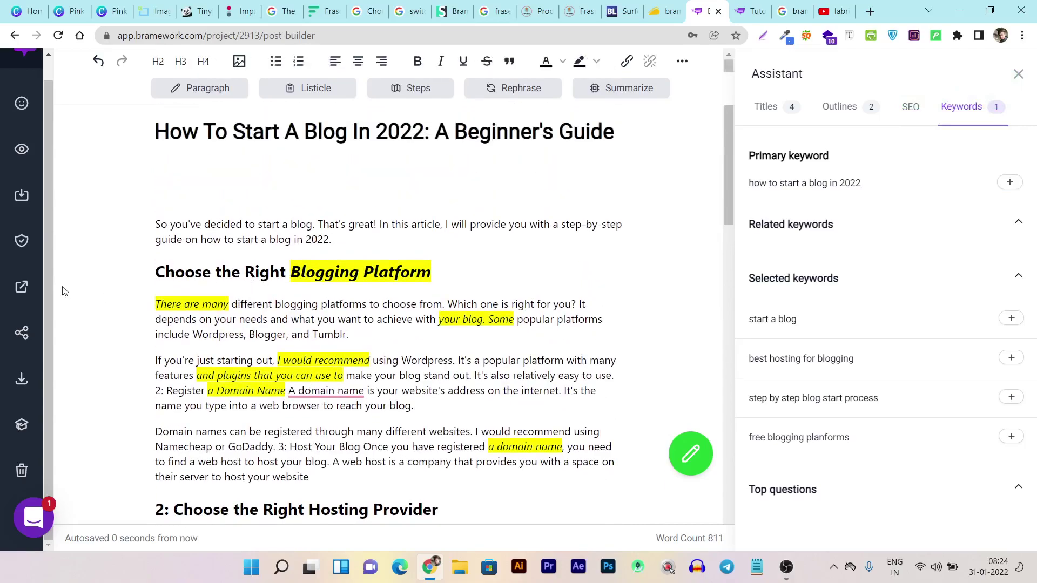
click(20, 240)
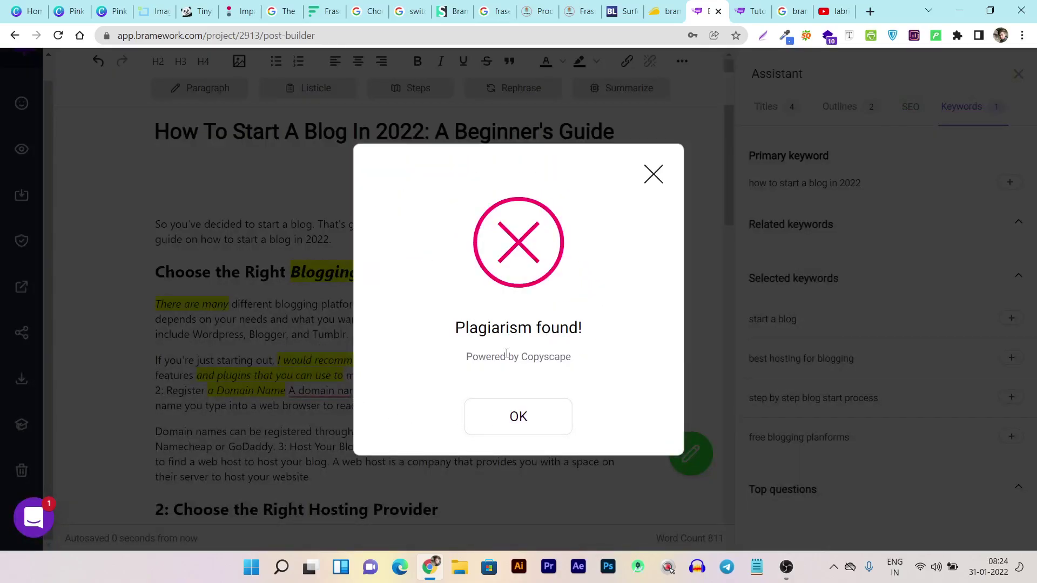
click(521, 417)
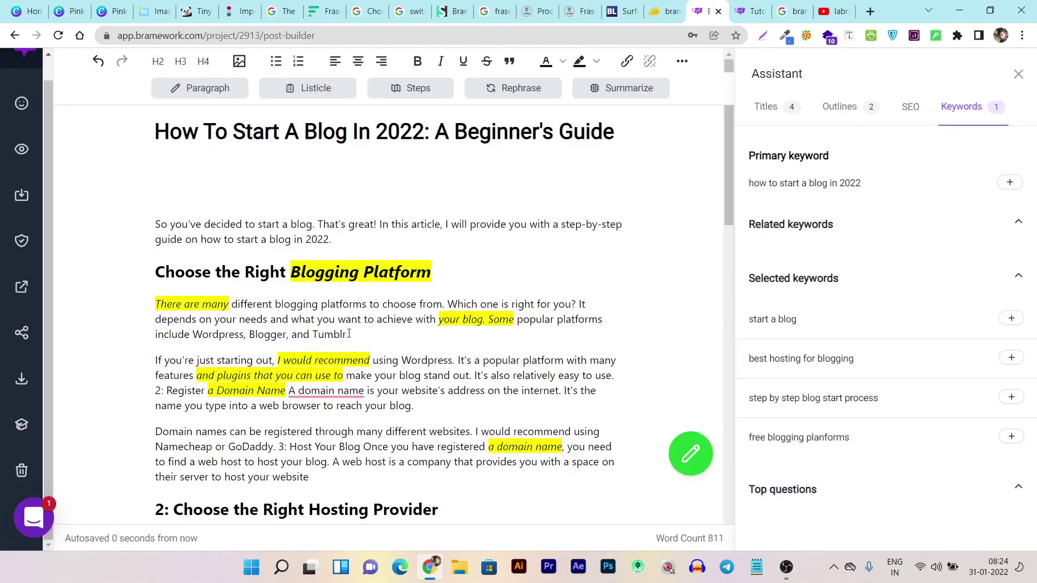
- Try to rephrase the flagged words "Blogging Platform" in the first section heading with the AI writer
click(291, 270)
drag(291, 270, 431, 272)
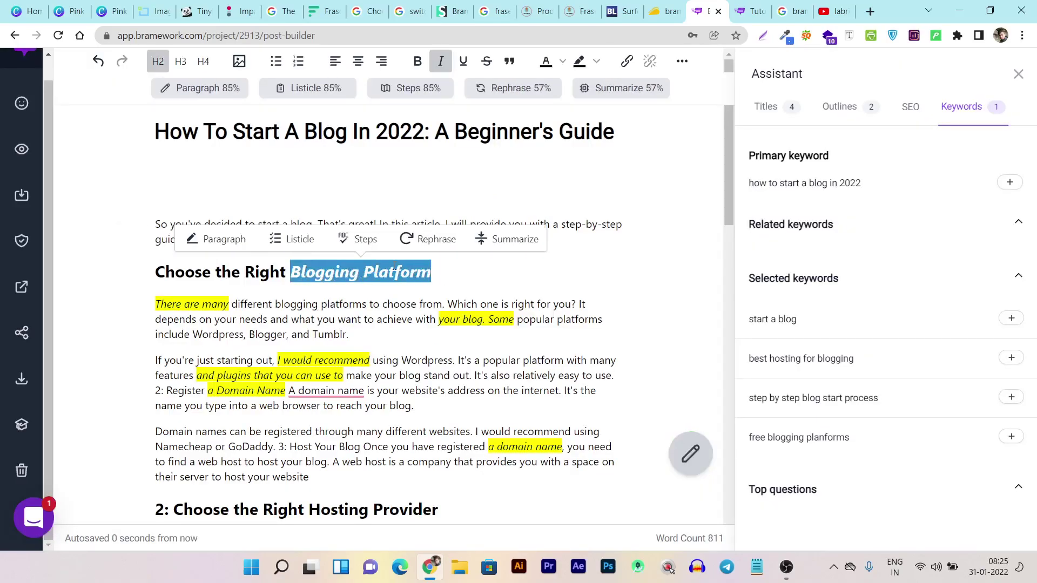
click(428, 244)
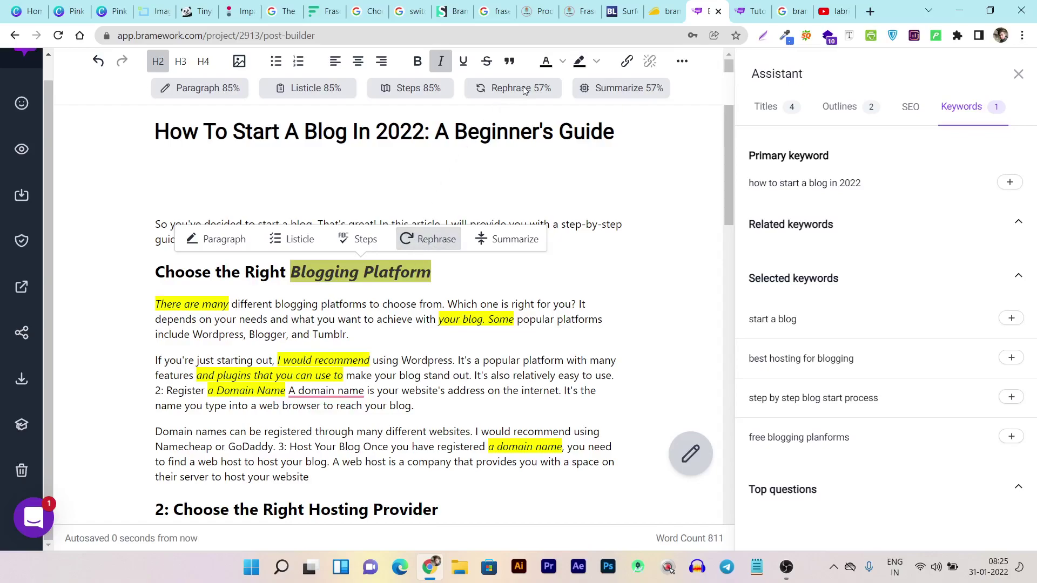
drag(432, 272, 304, 272)
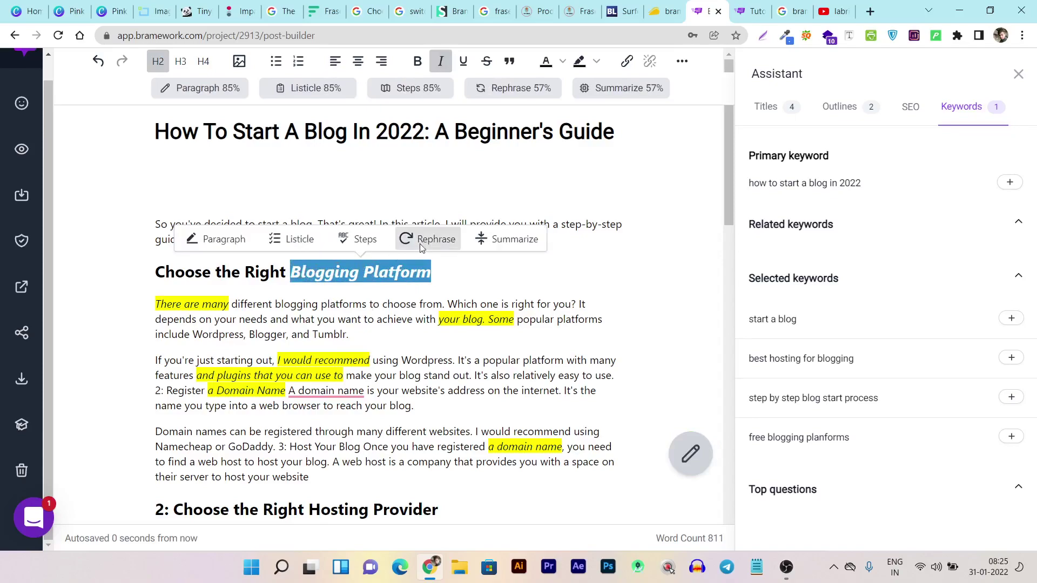
click(425, 241)
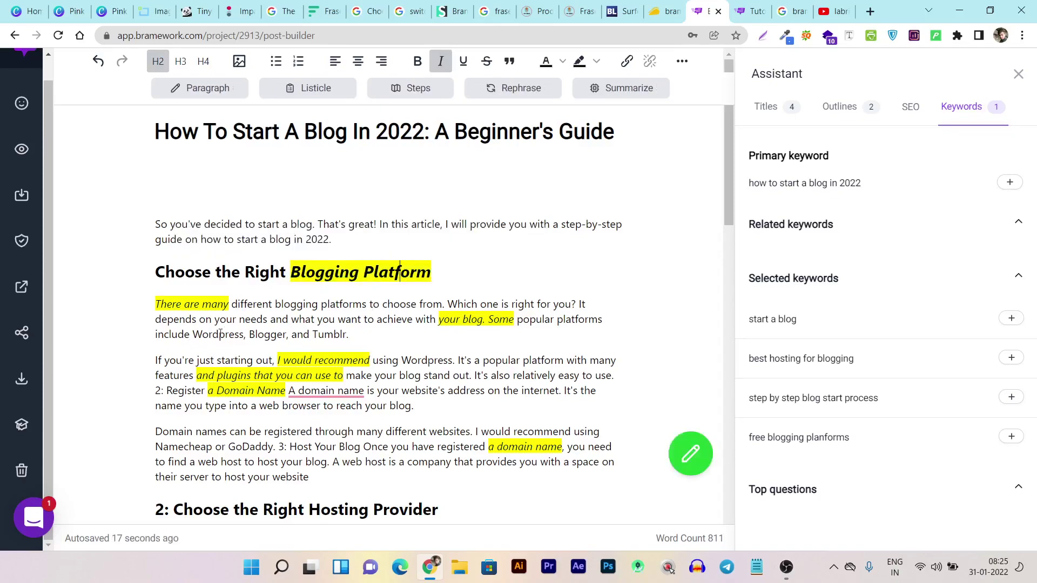
click(238, 318)
drag(231, 304, 139, 308)
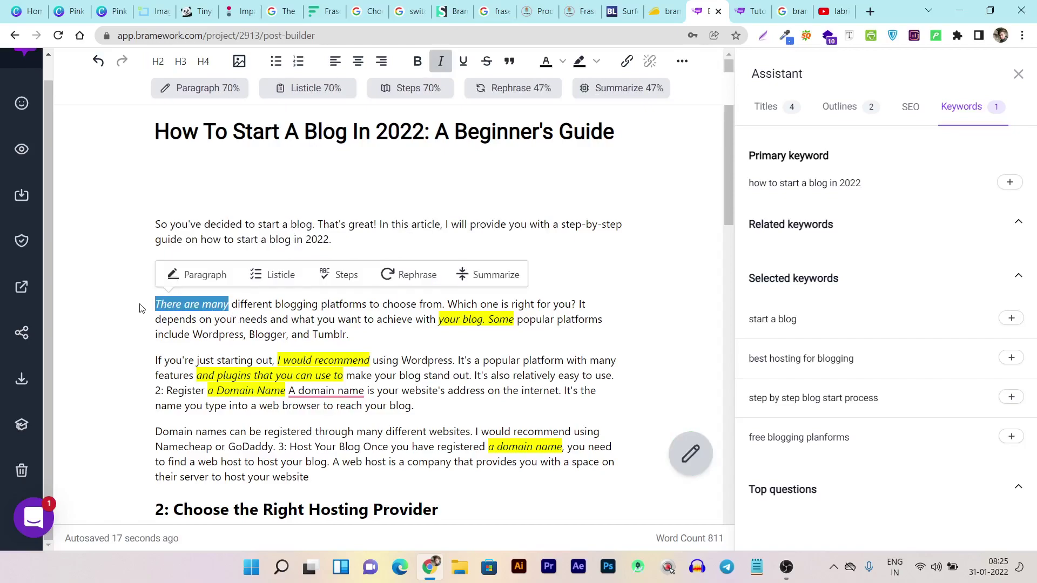
key(BackSpace)
key(BackSpace)
key(BackSpace)
key(BackSpace)
key(BackSpace)
key(BackSpace)
key(BackSpace)
key(BackSpace)
key(BackSpace)
key(BackSpace)
key(BackSpace)
key(BackSpace)
key(BackSpace)
key(BackSpace)
key(BackSpace)
key(BackSpace)
key(BackSpace)
key(BackSpace)
key(BackSpace)
key(BackSpace)
key(BackSpace)
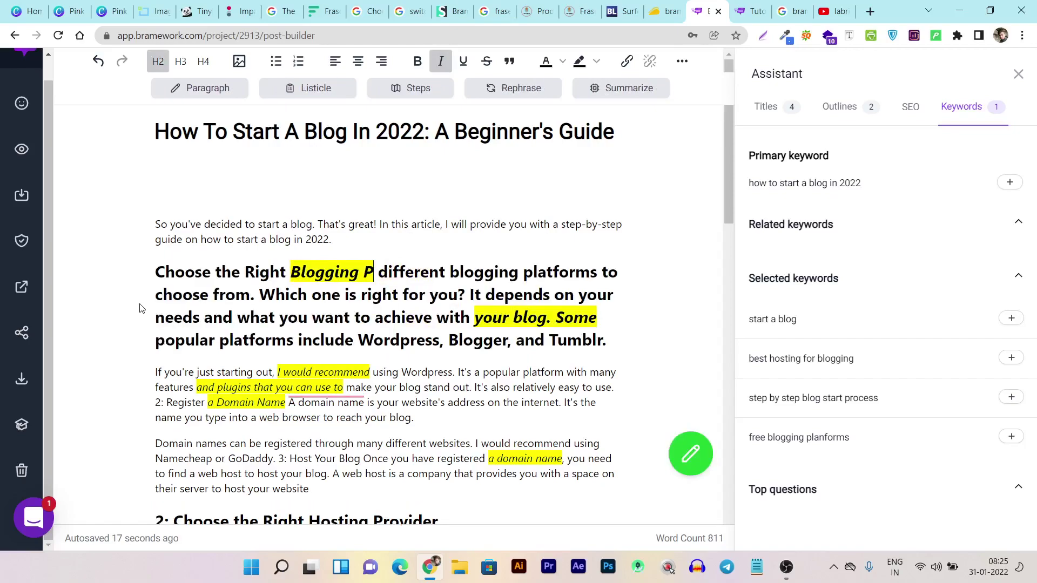
key(ctrl+z)
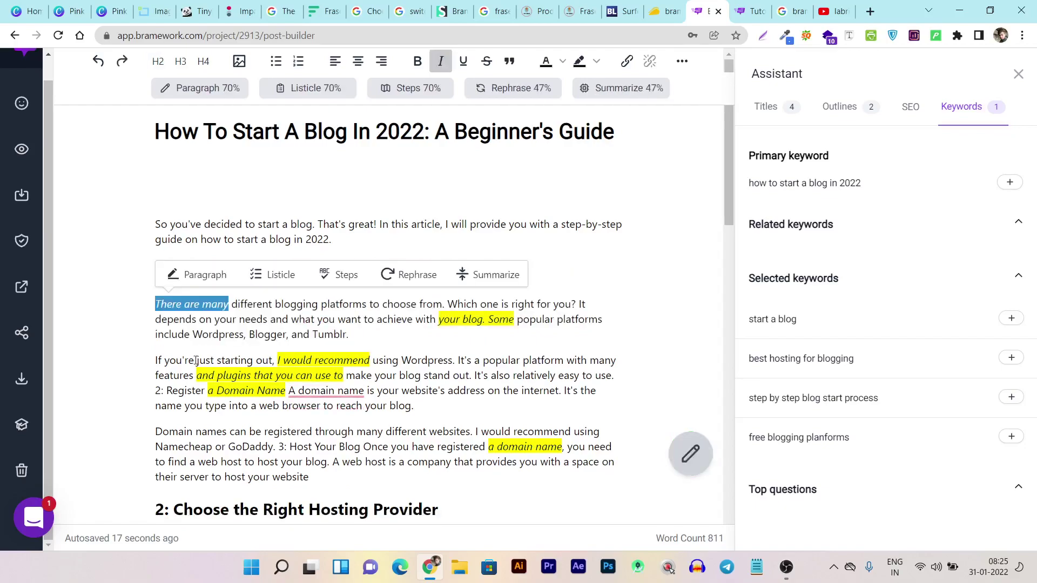
- Delete "There are many" from the start of the first section's opening paragraph and capitalize it as "Different"
click(257, 335)
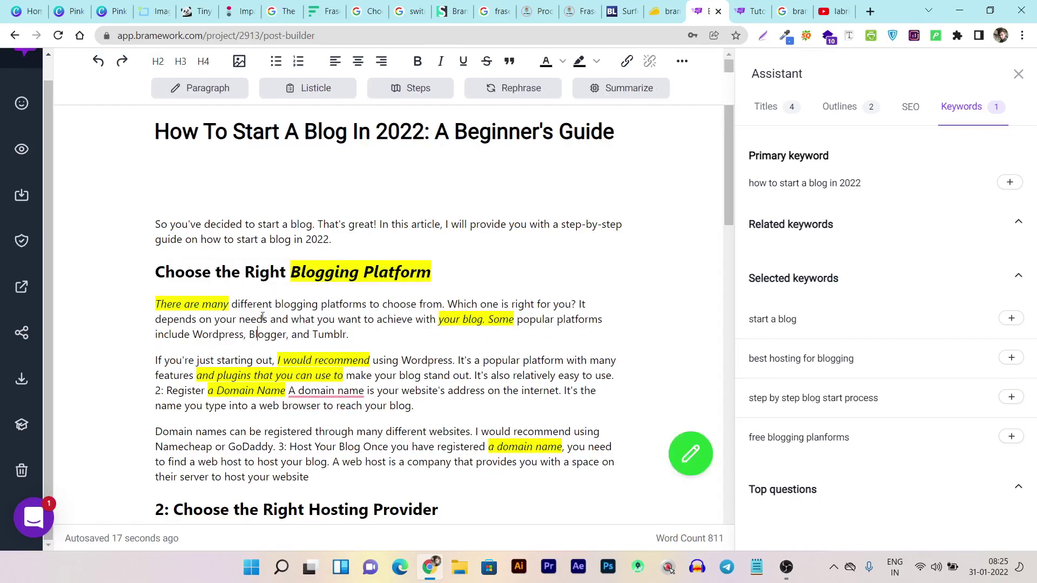
click(230, 307)
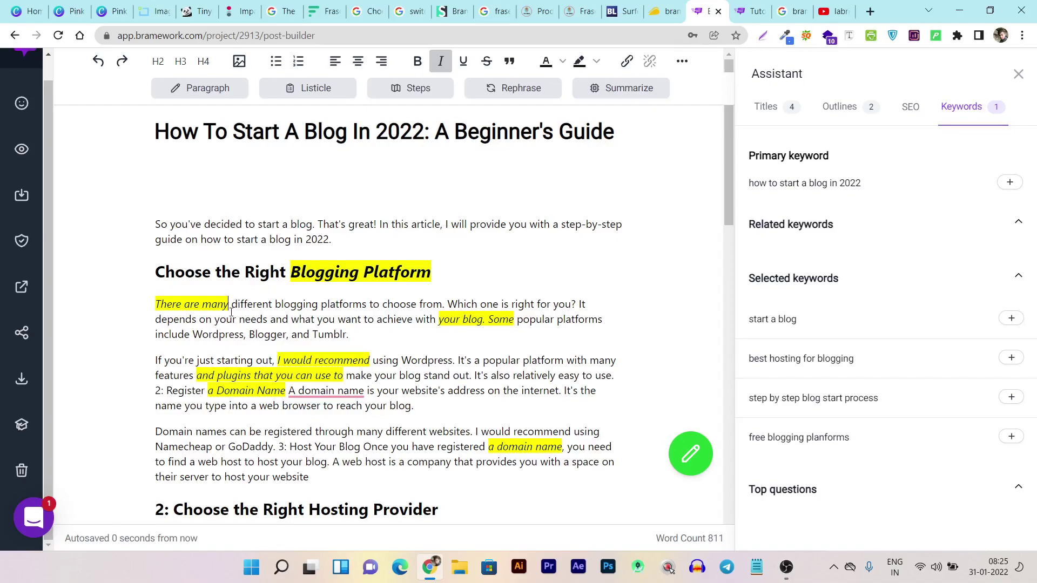
drag(232, 308, 156, 304)
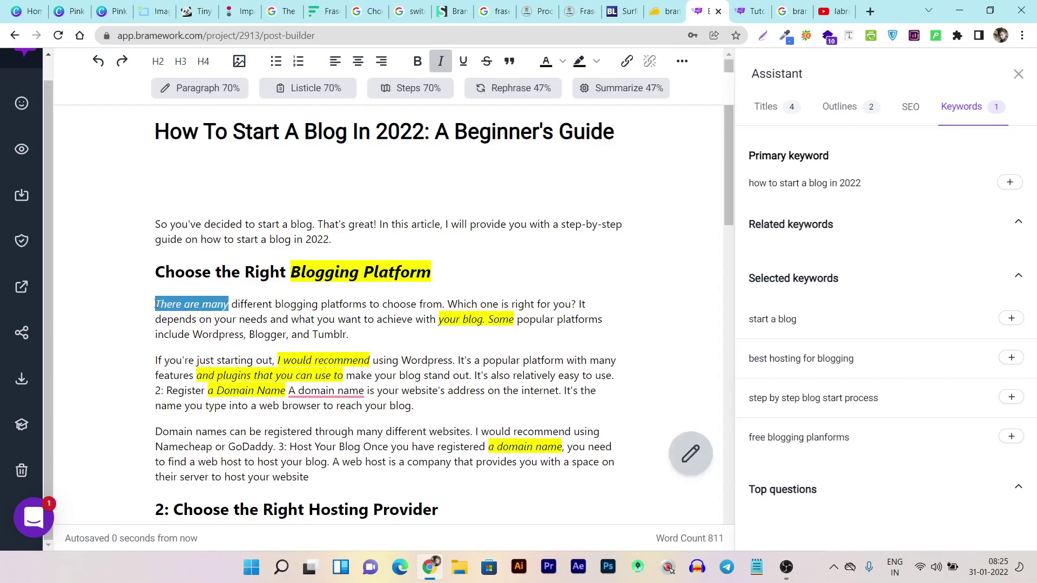
key(BackSpace)
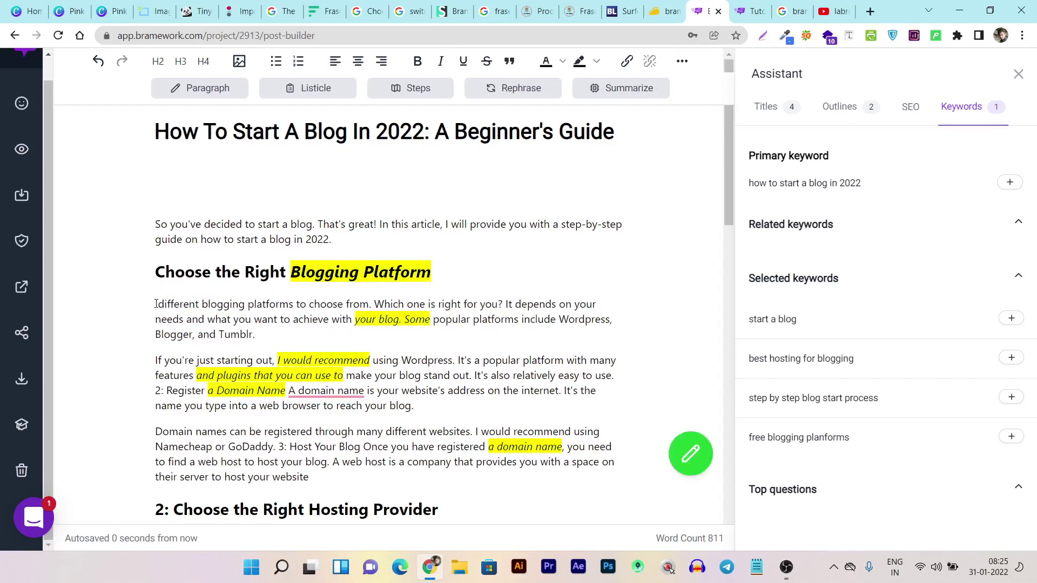
drag(167, 303, 154, 306)
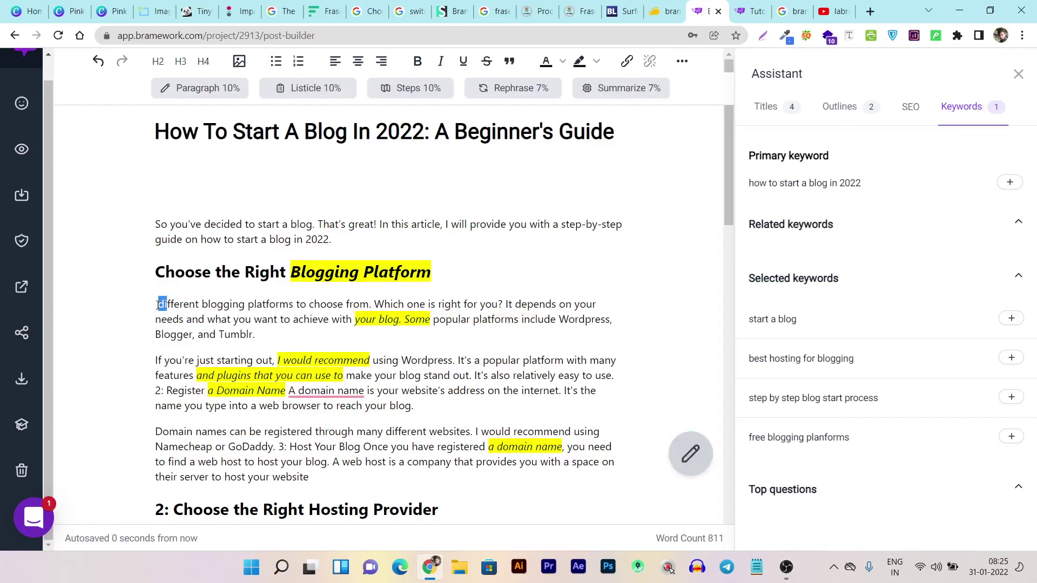
text(Di)
key(BackSpace)
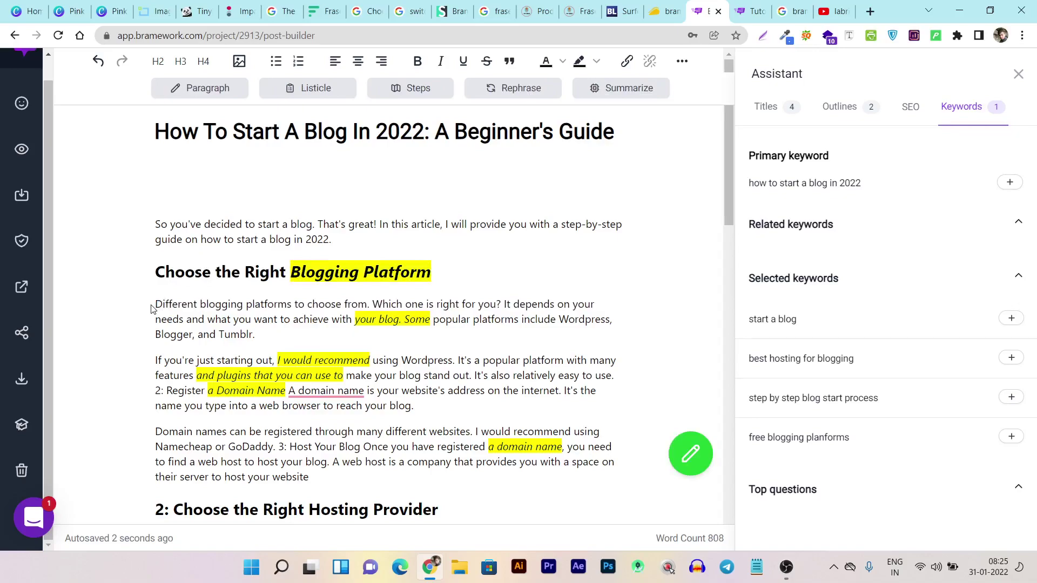
- Remove the word "Blogging" from the first section heading so it reads "Choose the Right Platform"
click(302, 271)
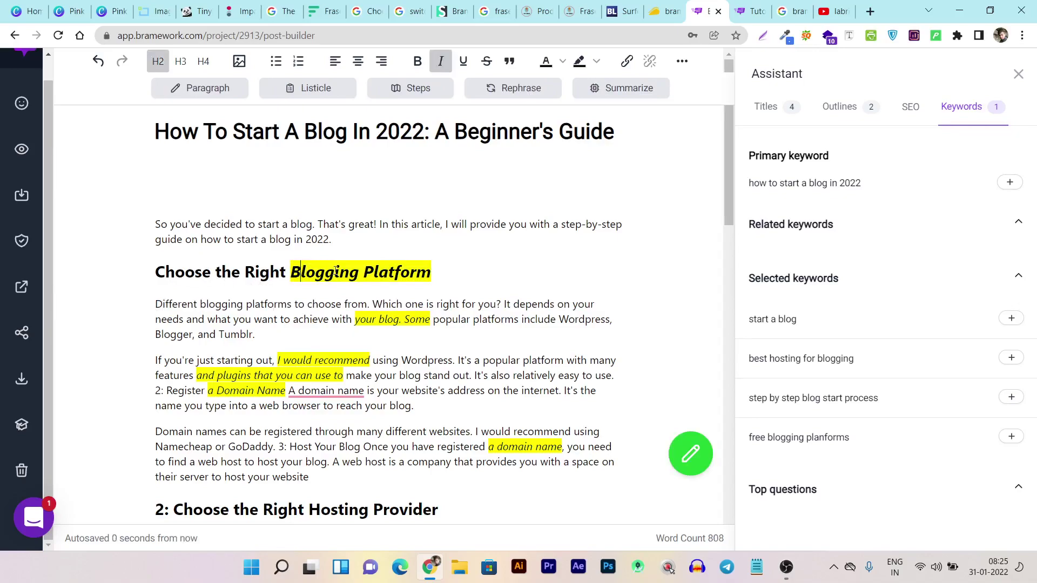
key(BackSpace)
key(BackSpace)
key(BackSpace)
key(BackSpace)
key(BackSpace)
key(BackSpace)
key(BackSpace)
key(BackSpace)
key(BackSpace)
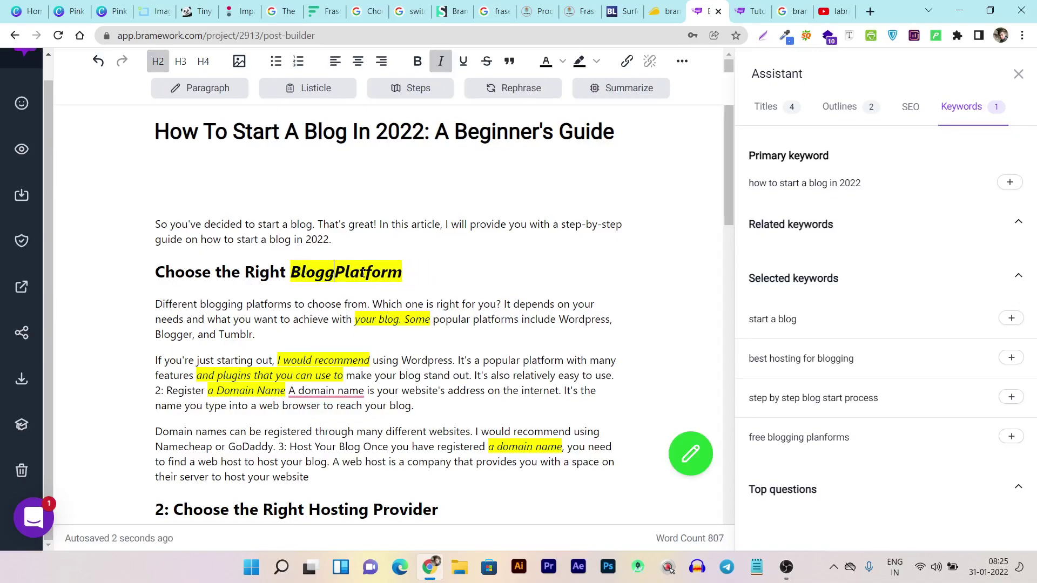
click(363, 274)
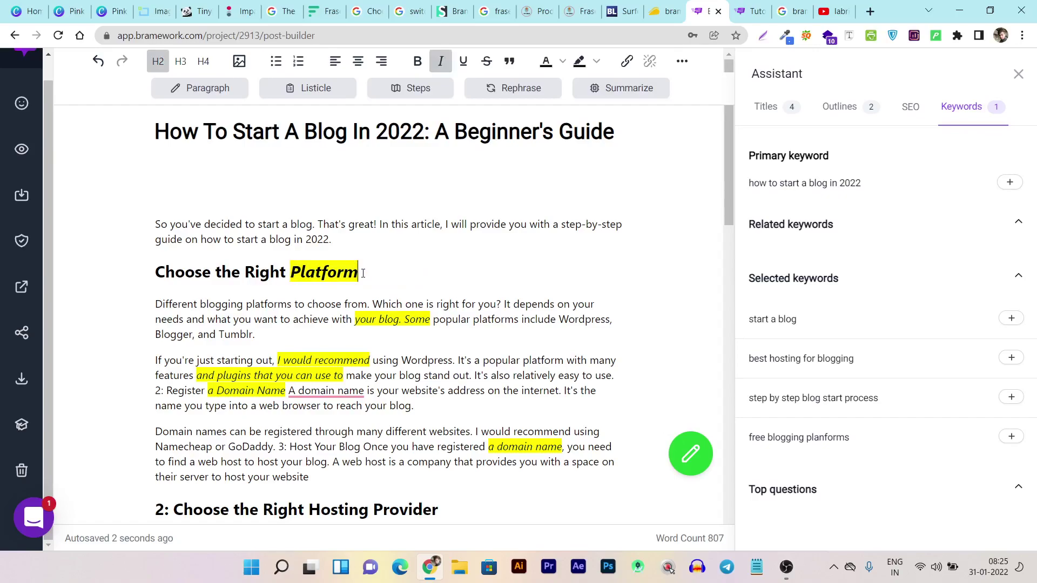
- Delete the word "your" from the highlighted phrase "your blog. Some" in the first section's opening paragraph
click(361, 326)
click(400, 320)
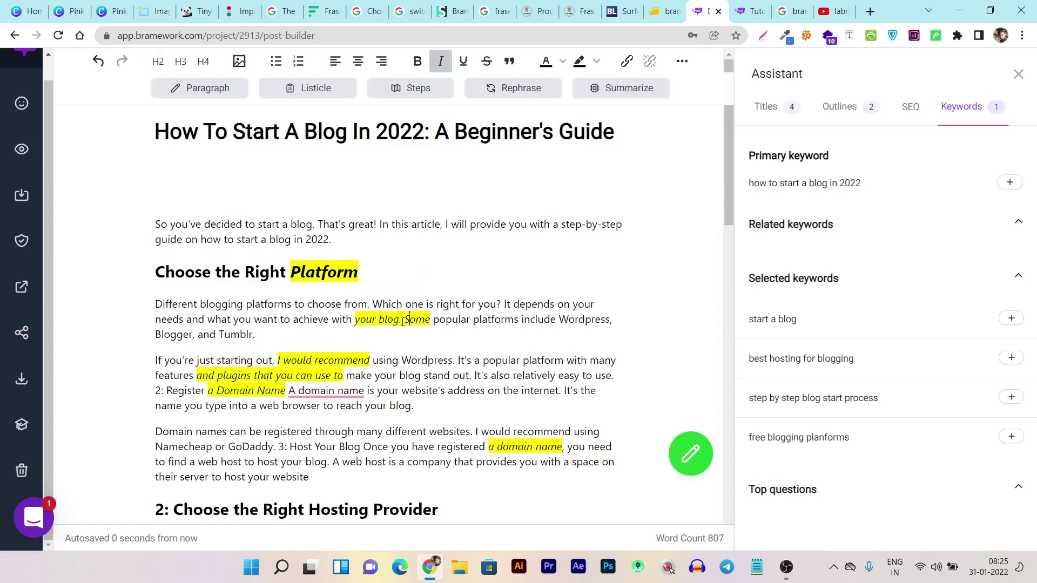
key(BackSpace)
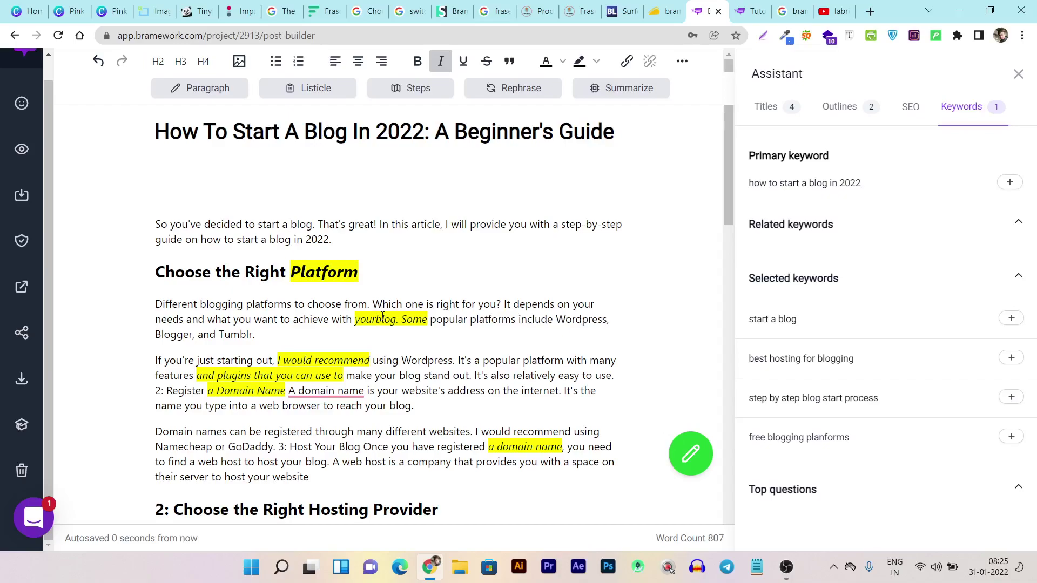
key(BackSpace)
key(BackSpace)
key(BackSpace)
key(BackSpace)
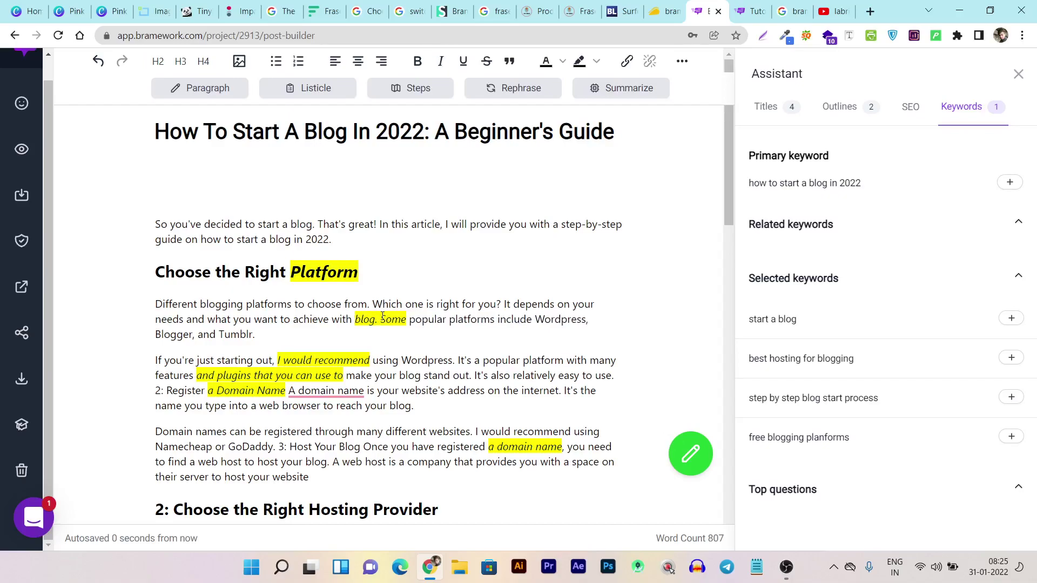
- Replace "recommend" with "suggest" in the highlighted phrase "I would recommend" before "using Wordpress"
click(303, 371)
click(366, 359)
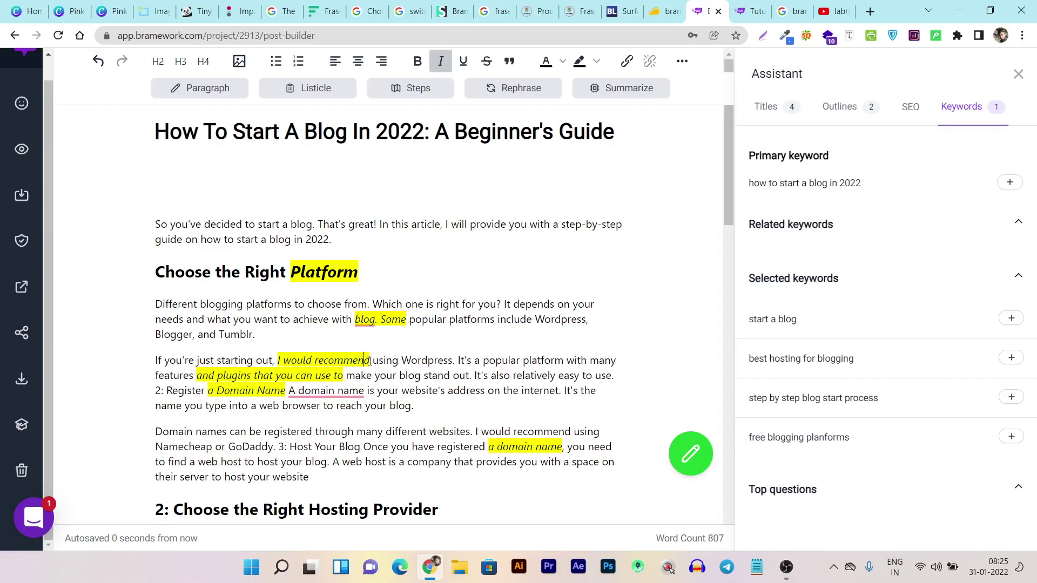
key(BackSpace)
key(BackSpace)
key(BackSpace)
key(BackSpace)
key(BackSpace)
key(BackSpace)
key(BackSpace)
key(BackSpace)
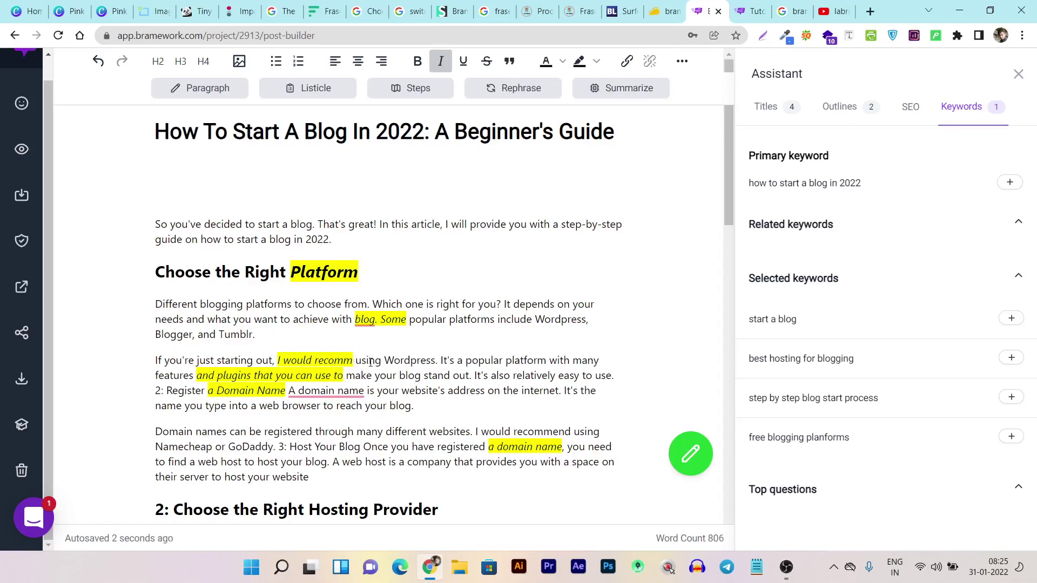
key(BackSpace)
text(suggest)
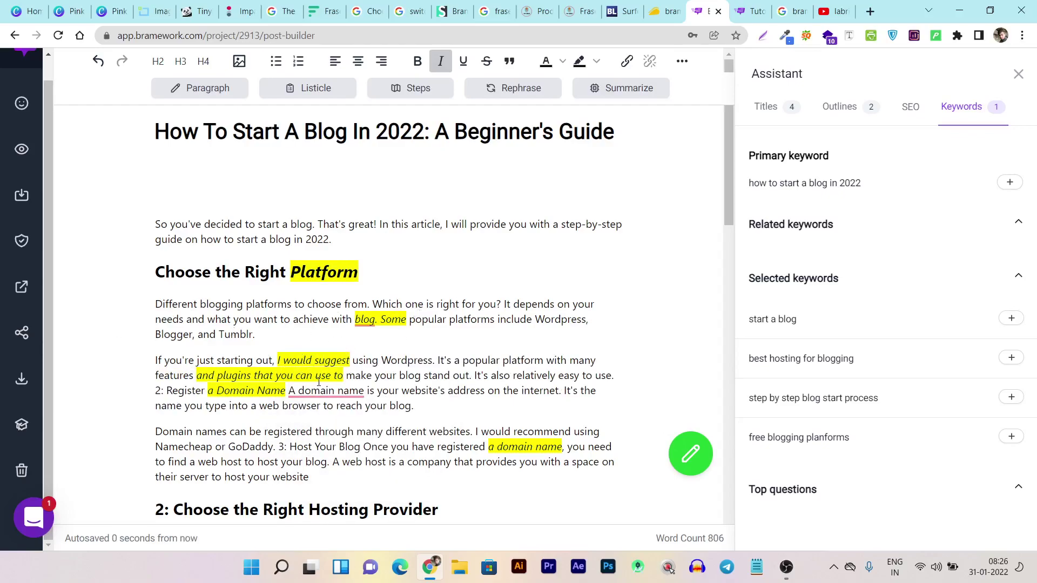
- Run the plagiarism check again on the edited article, dismiss the result, and look over the remaining highlighted passages
click(22, 242)
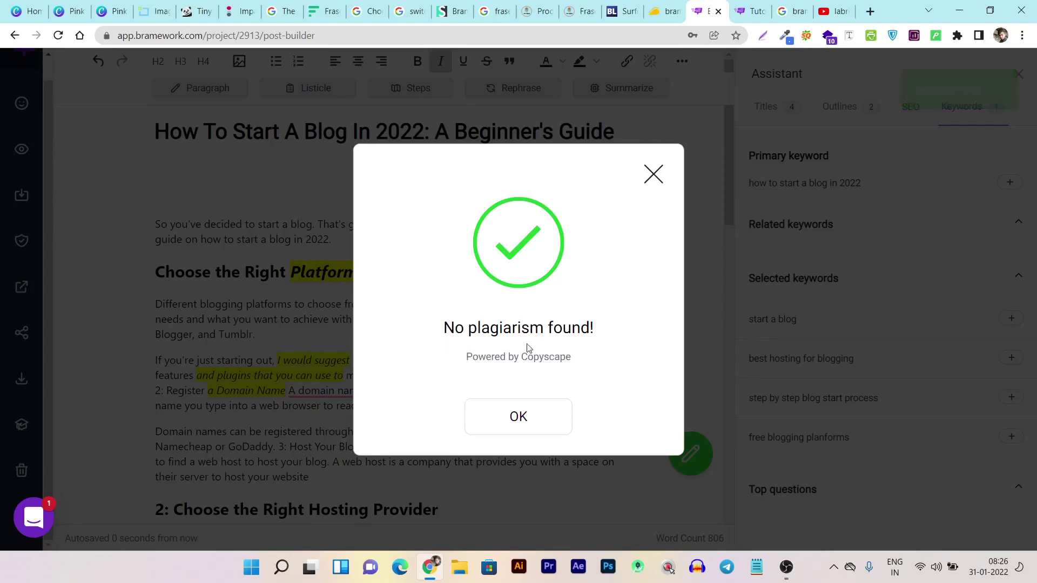
click(516, 429)
scroll(519, 429, down, 20)
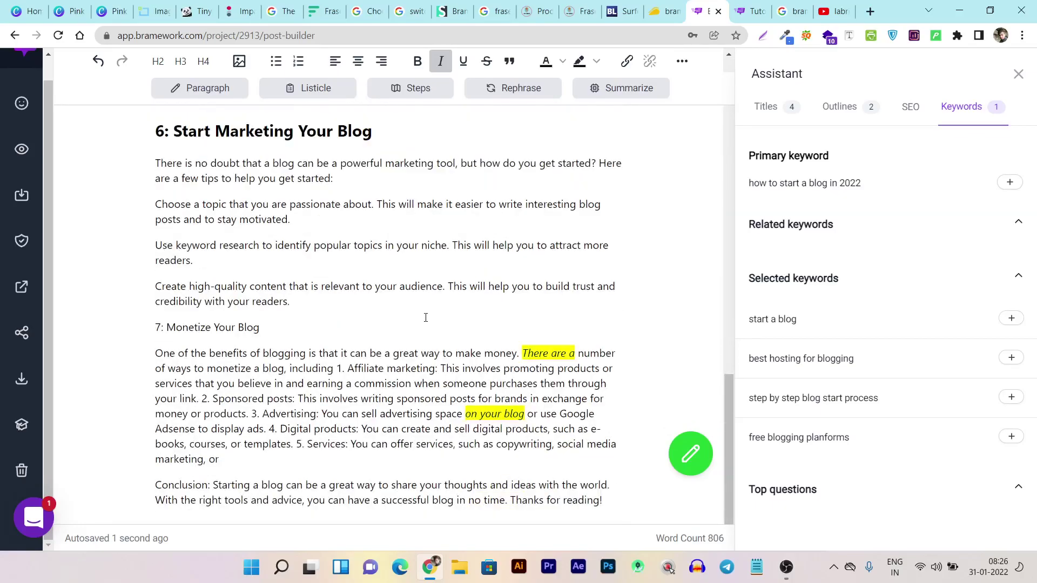
scroll(517, 428, up, 20)
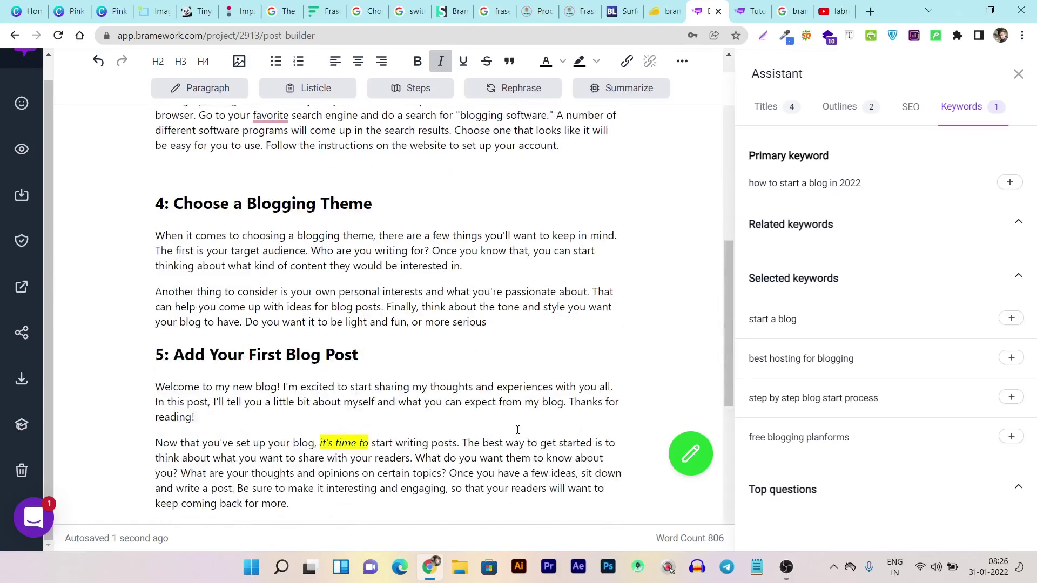
scroll(517, 429, down, 7)
scroll(516, 429, down, 6)
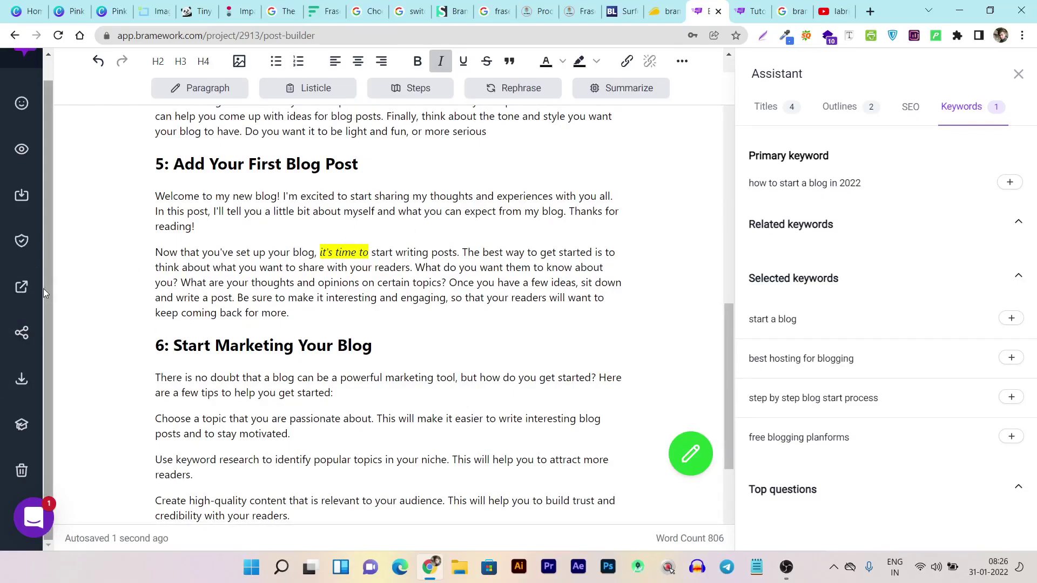
- Check the platform choices available for publishing the article and close the publishing dialog without publishing
click(21, 289)
click(401, 290)
click(433, 294)
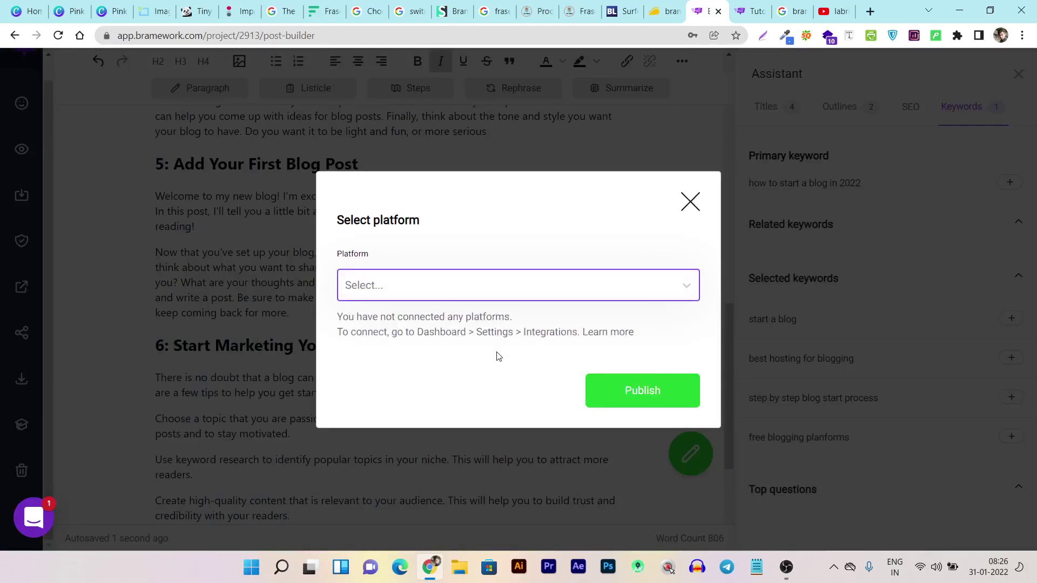
click(545, 289)
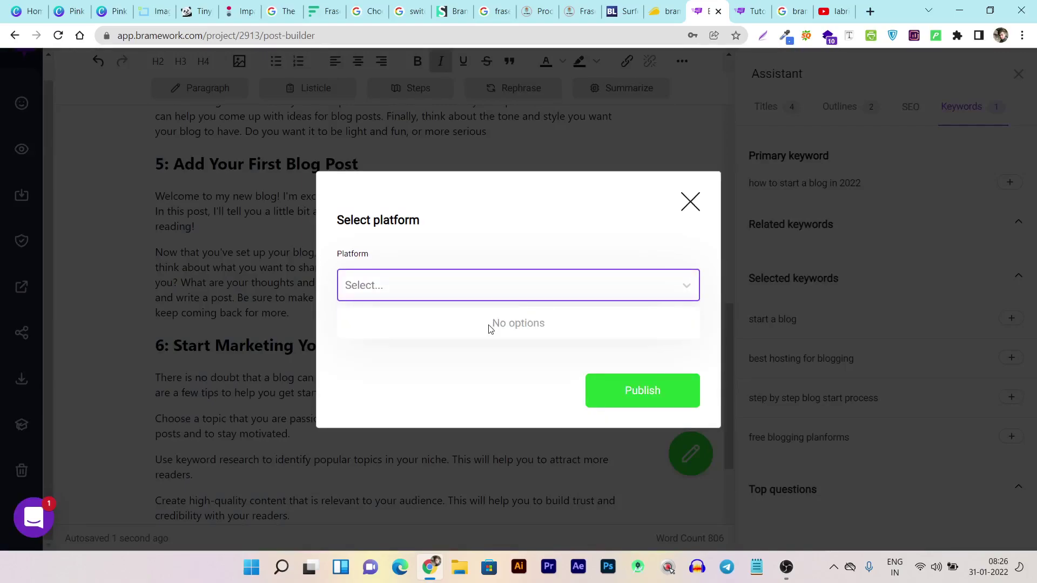
click(434, 297)
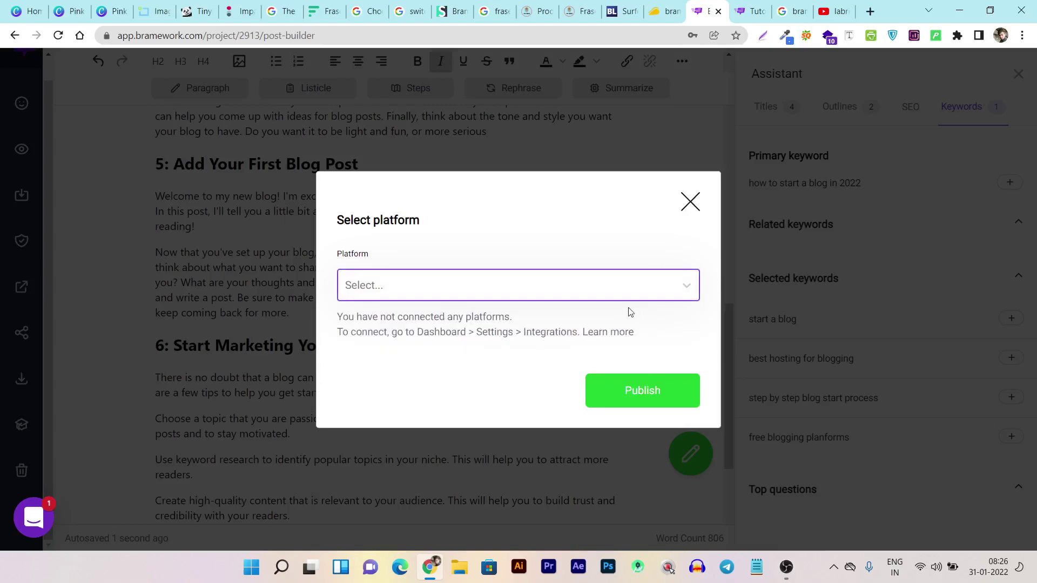
click(693, 200)
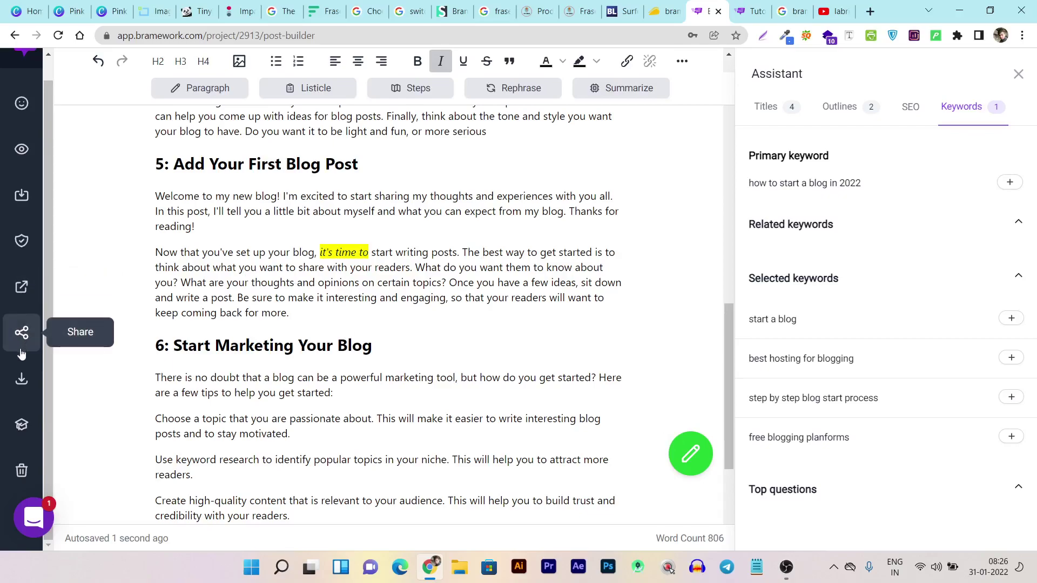
- Look over the file formats offered for downloading the article without exporting it
click(21, 382)
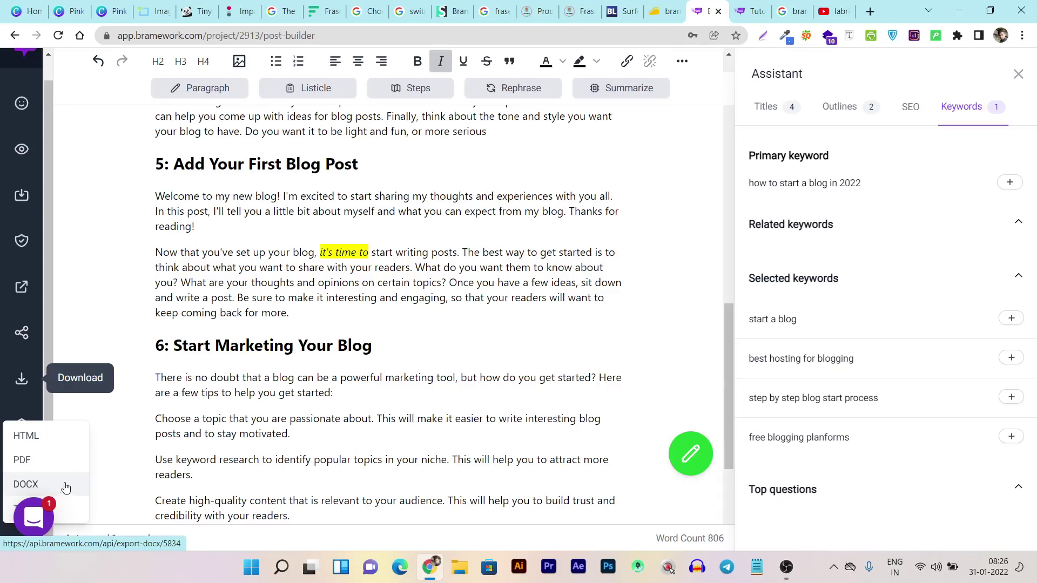
scroll(364, 393, up, 15)
scroll(364, 389, up, 2)
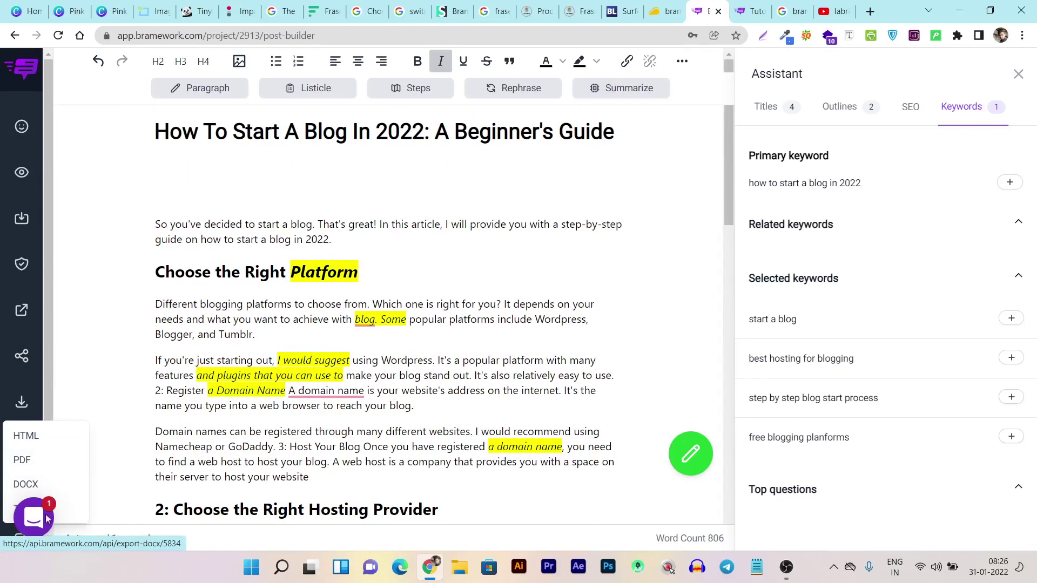
scroll(65, 459, down, 6)
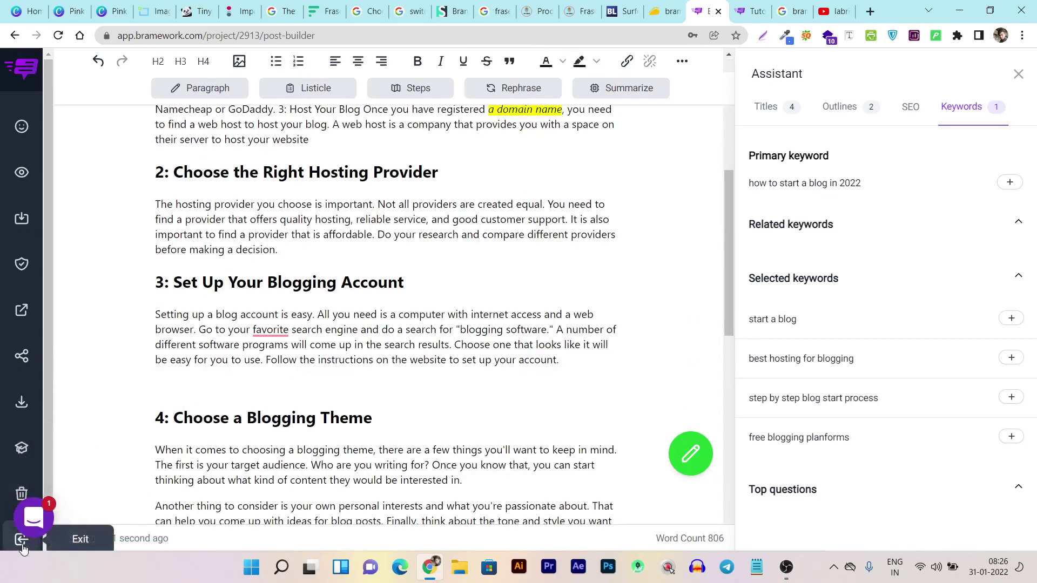
- Exit the post editor to the project's dashboard and dismiss both email confirmation notices
click(21, 540)
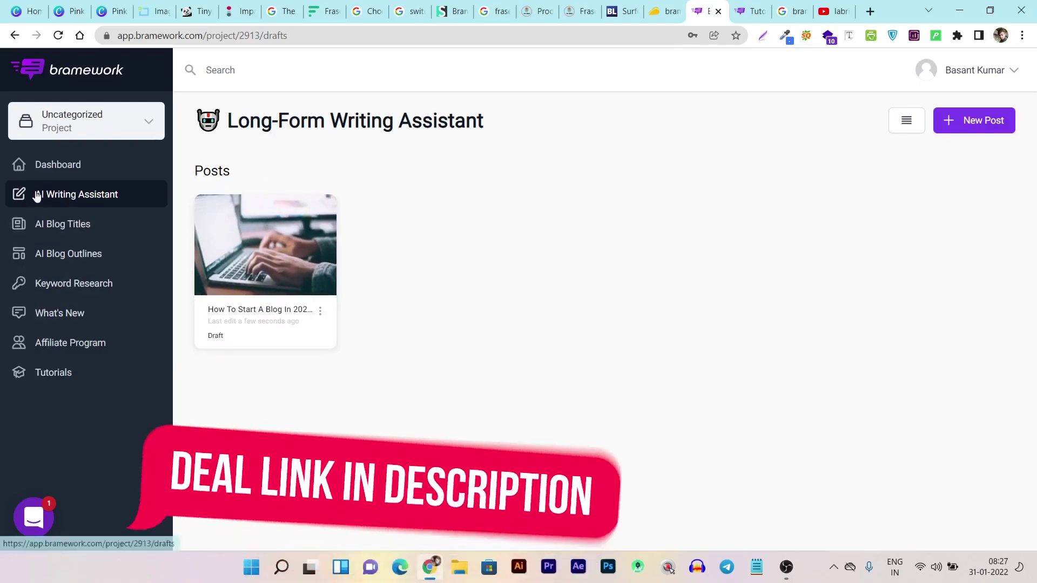
click(65, 165)
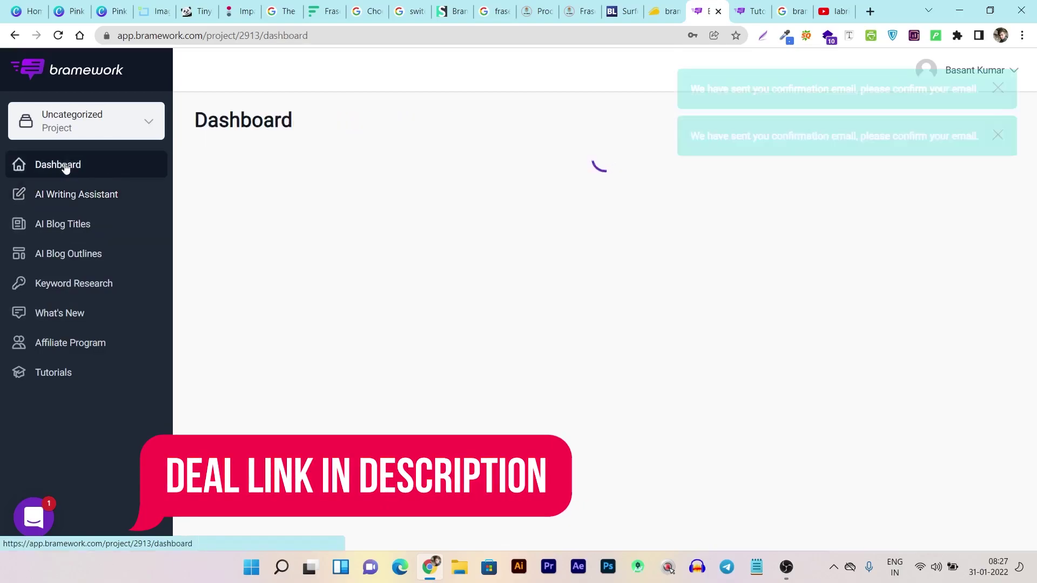
click(997, 134)
click(996, 89)
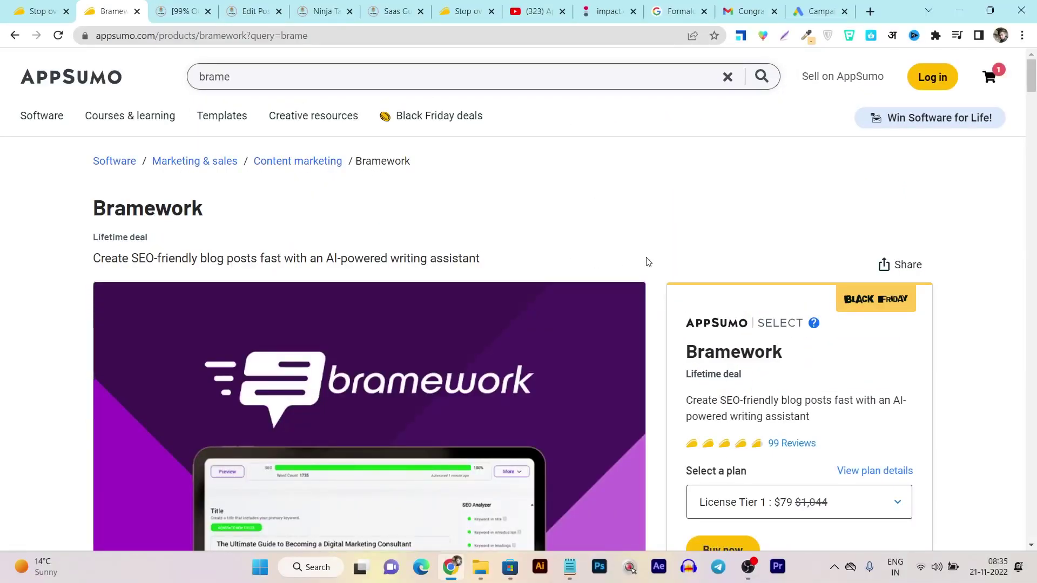
- Go to the plans and features section of the Bramework deal page and read the deal terms and conditions
scroll(646, 258, down, 1)
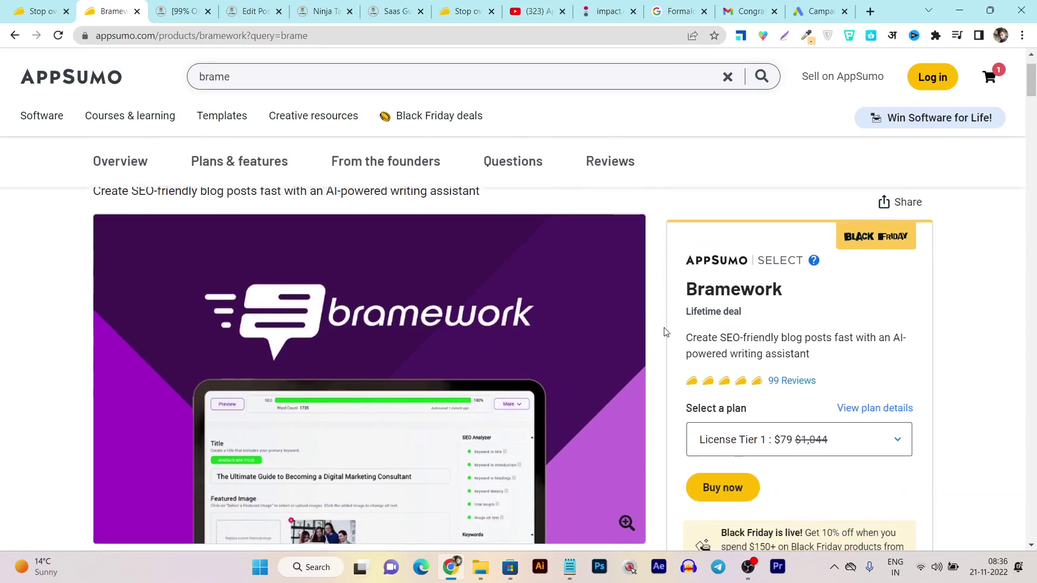
scroll(666, 332, down, 2)
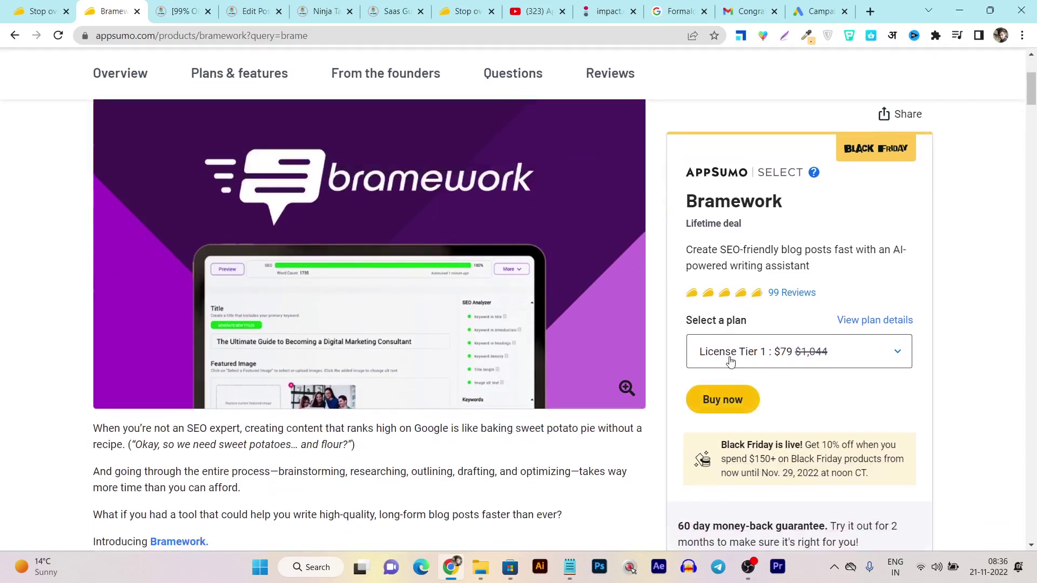
click(222, 75)
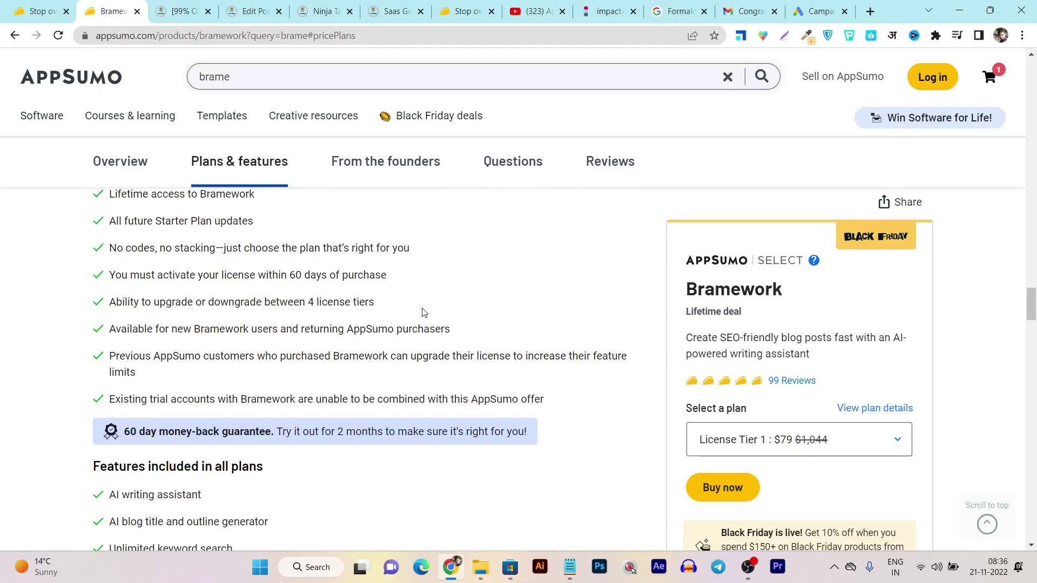
scroll(378, 313, up, 5)
scroll(476, 320, down, 6)
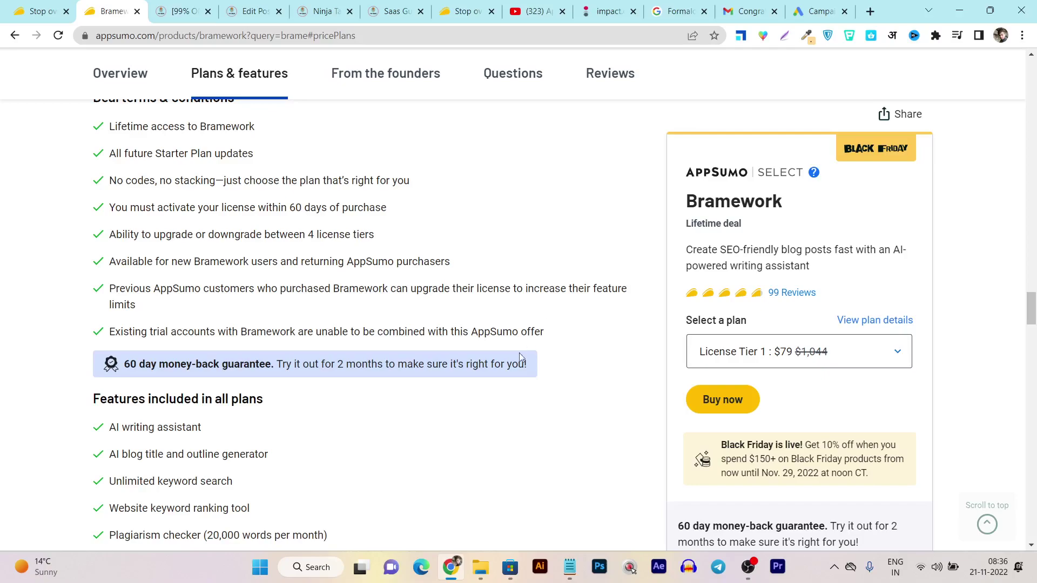
- Review the list of features included in all plans, highlighting the keyword search and Unsplash image entries
scroll(425, 361, down, 1)
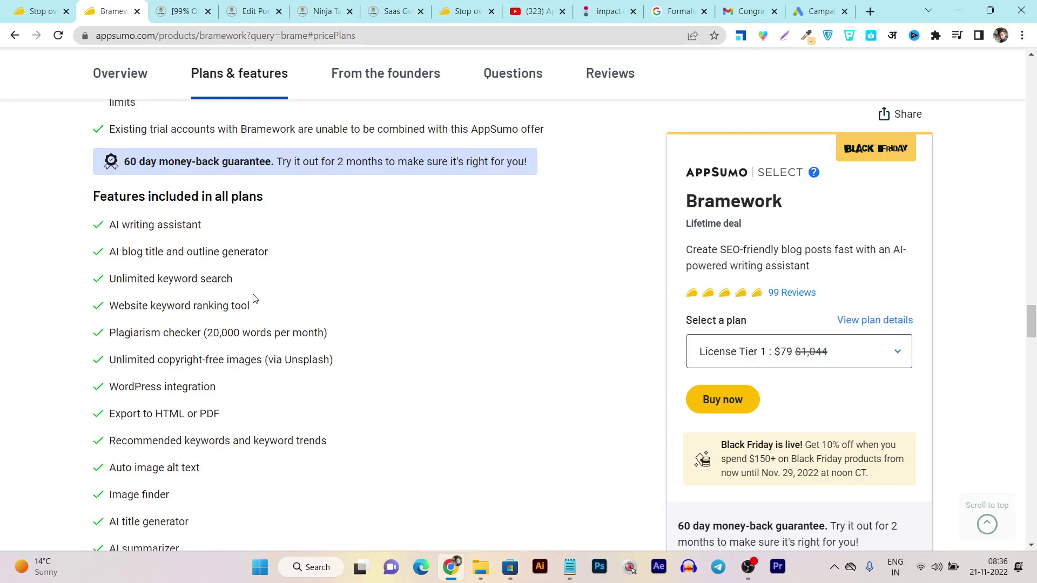
drag(254, 280, 153, 277)
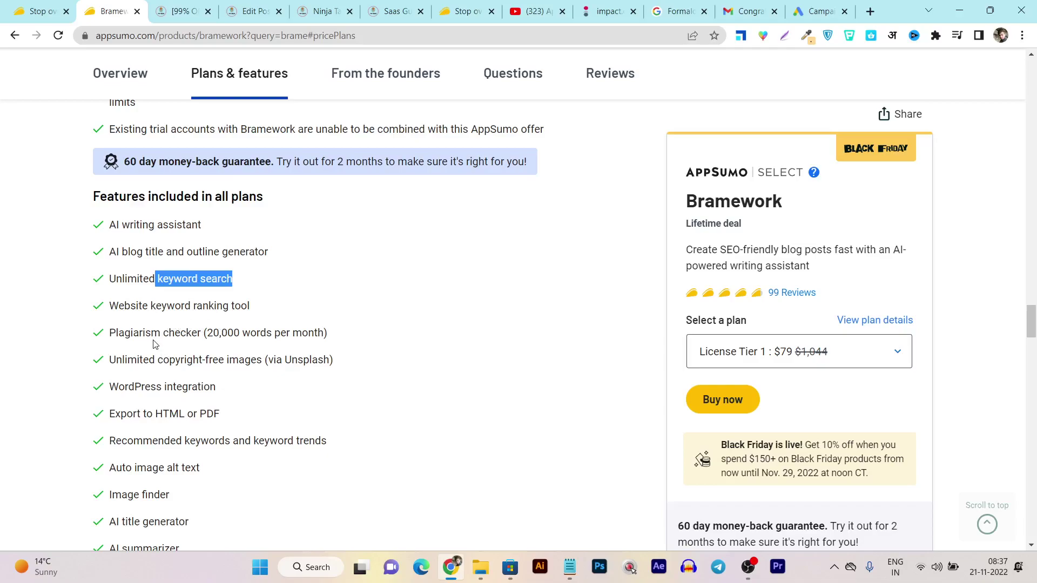
scroll(148, 306, down, 2)
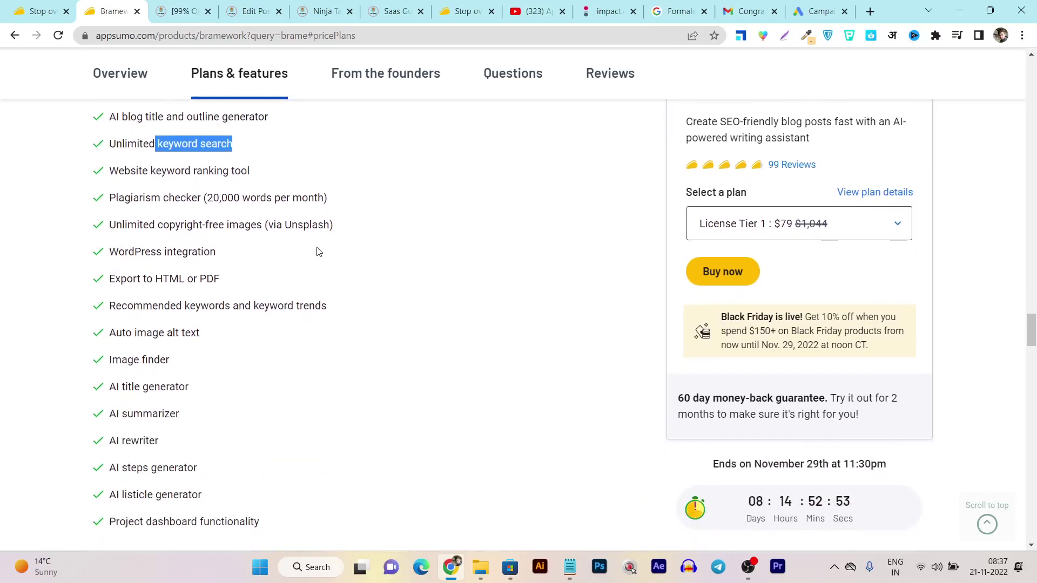
drag(334, 225, 281, 225)
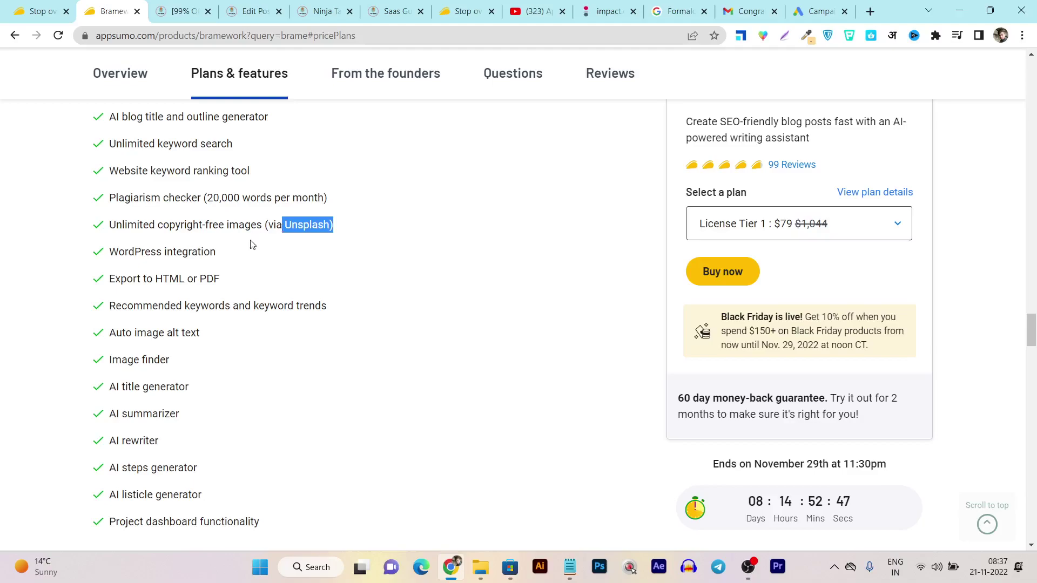
scroll(197, 267, down, 1)
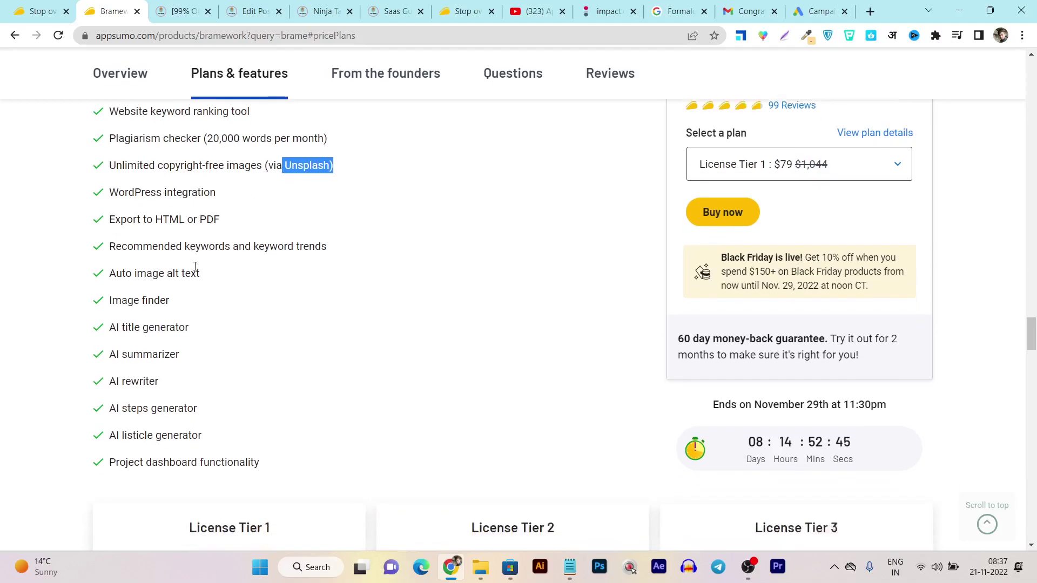
scroll(310, 257, down, 1)
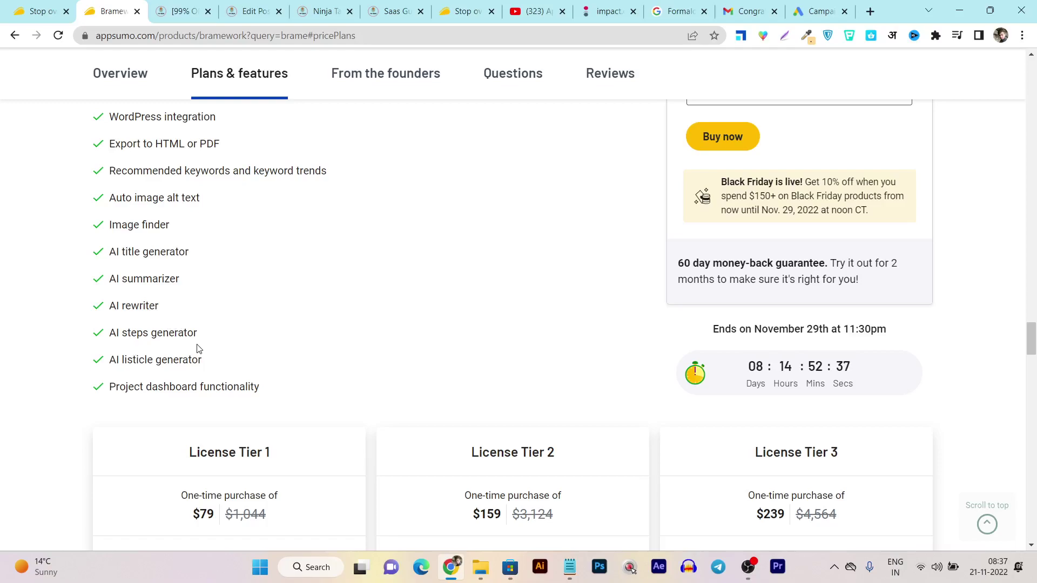
scroll(204, 386, down, 2)
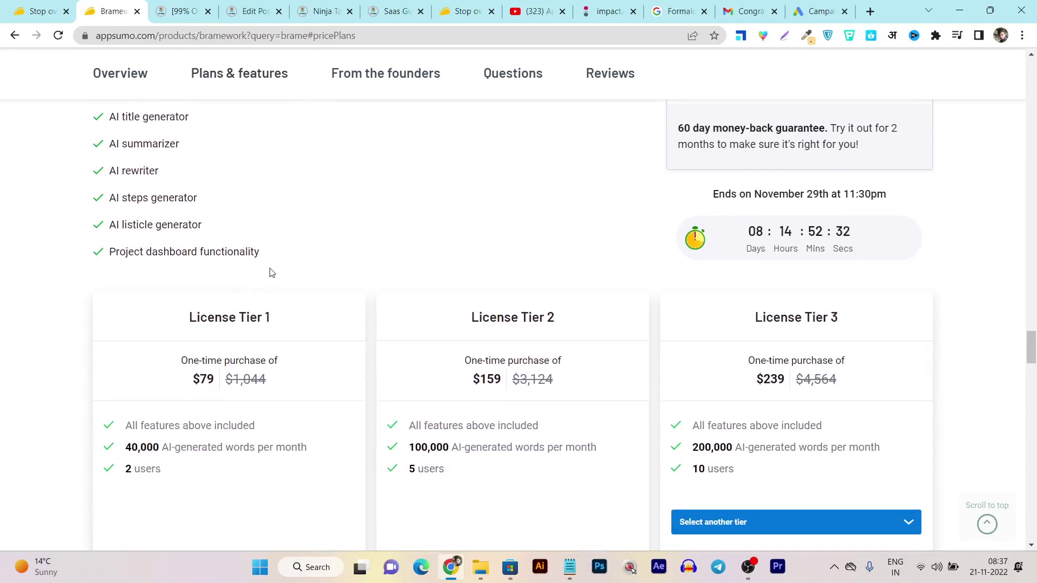
scroll(349, 278, up, 6)
scroll(560, 292, down, 4)
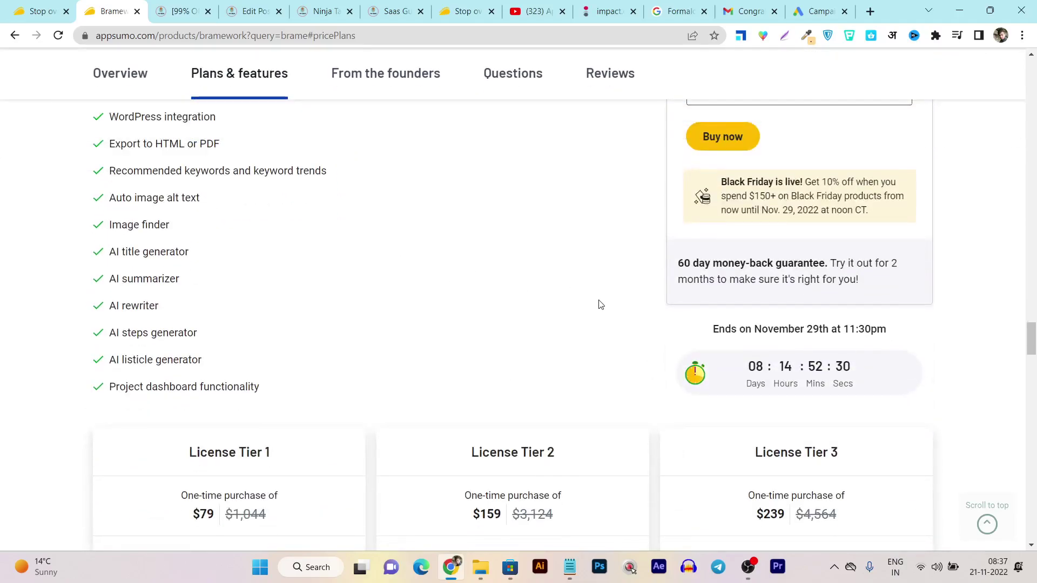
- Compare the prices, monthly word allowances and user limits of the license tiers, including License Tier 4, and return to the deal page's start
scroll(456, 319, down, 3)
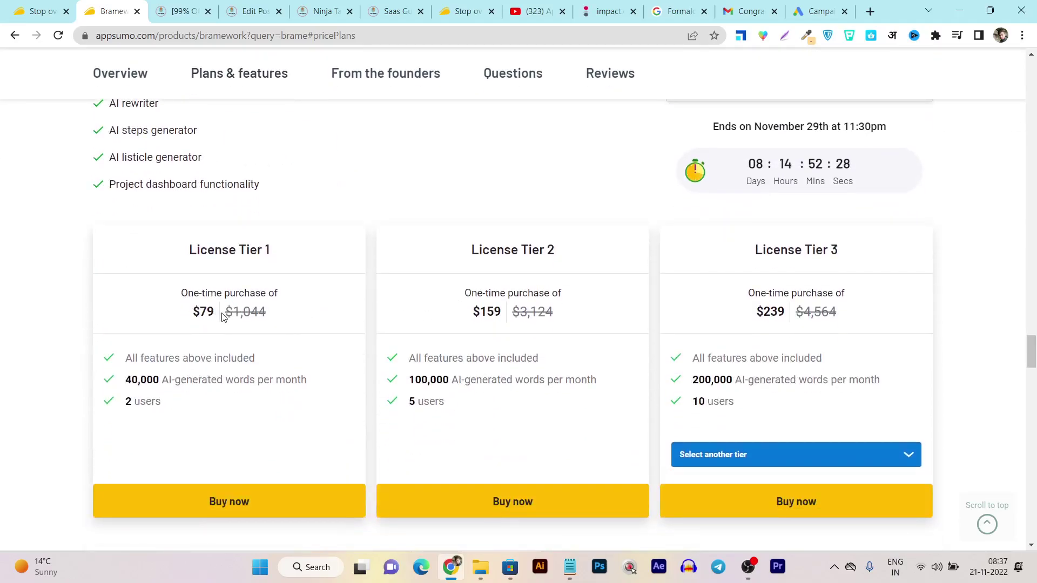
drag(186, 324, 219, 319)
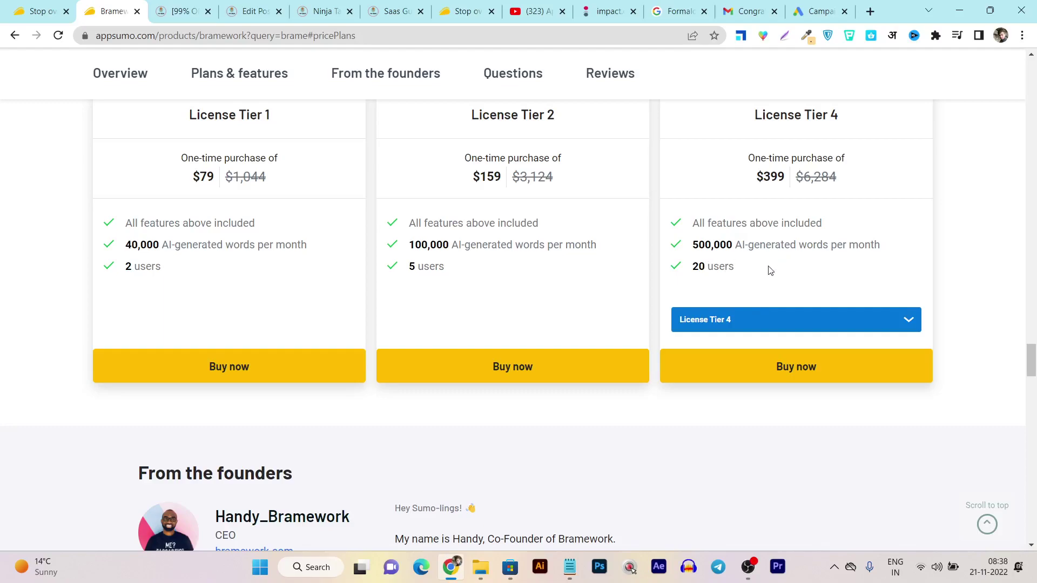
scroll(918, 303, up, 6)
scroll(979, 321, down, 8)
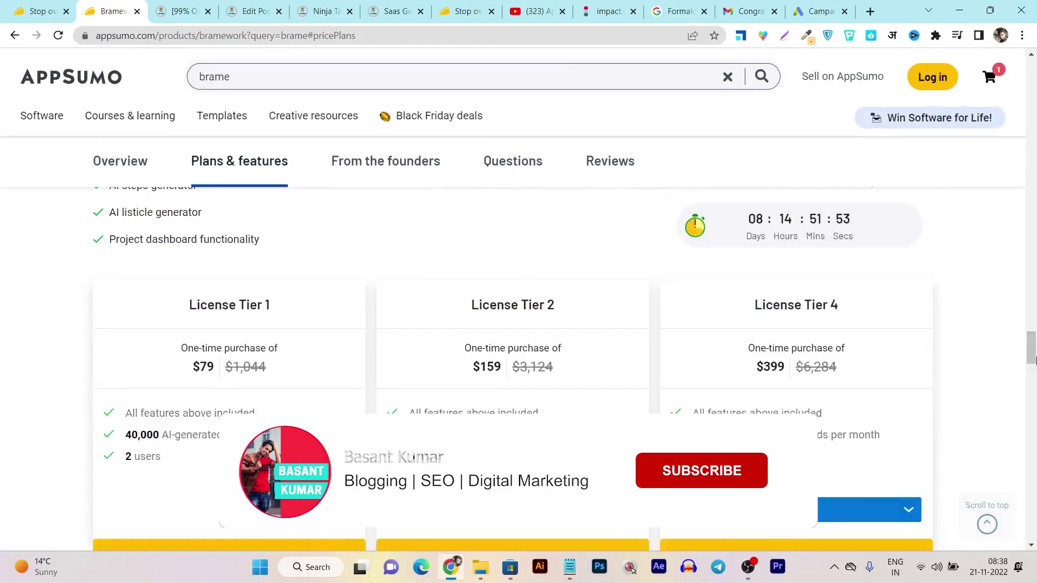
scroll(1033, 319, up, 15)
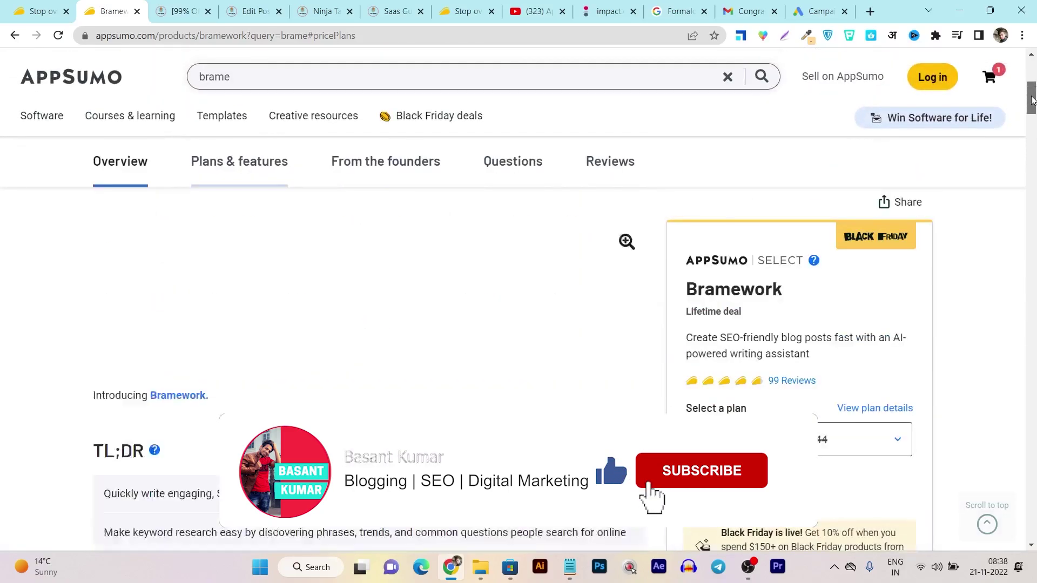
scroll(562, 329, up, 3)
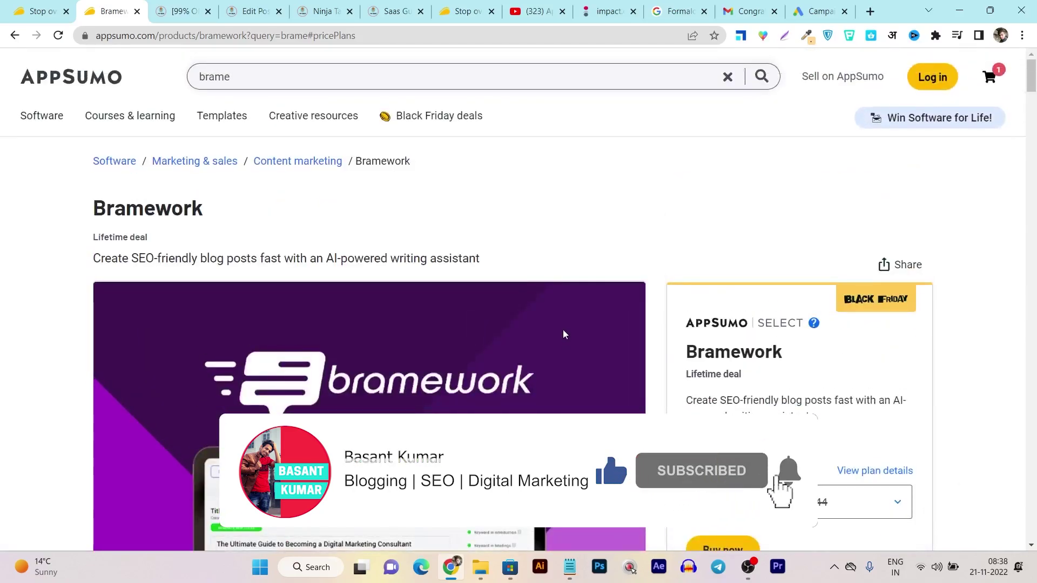